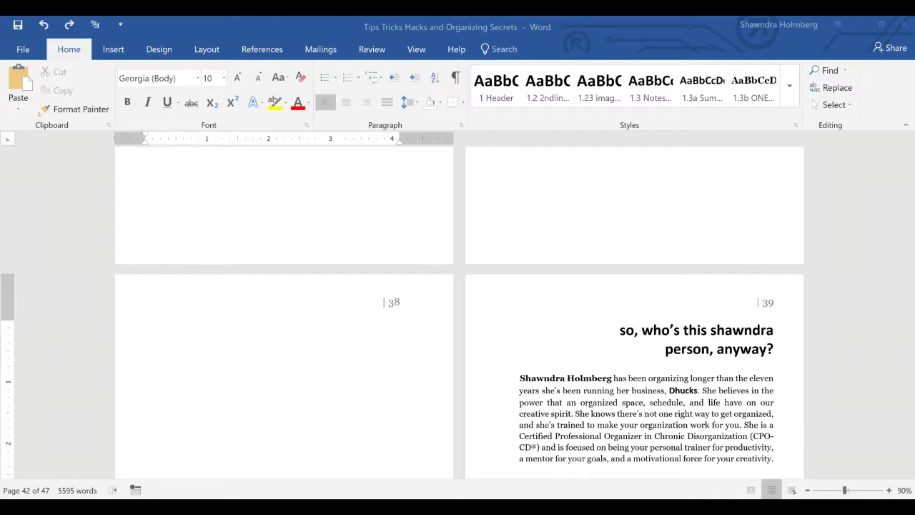
- Start an index on the blank page 38, previewing the Fancy format and choosing the Modern format
{"action": "left_click", "coordinate": [169, 331]}
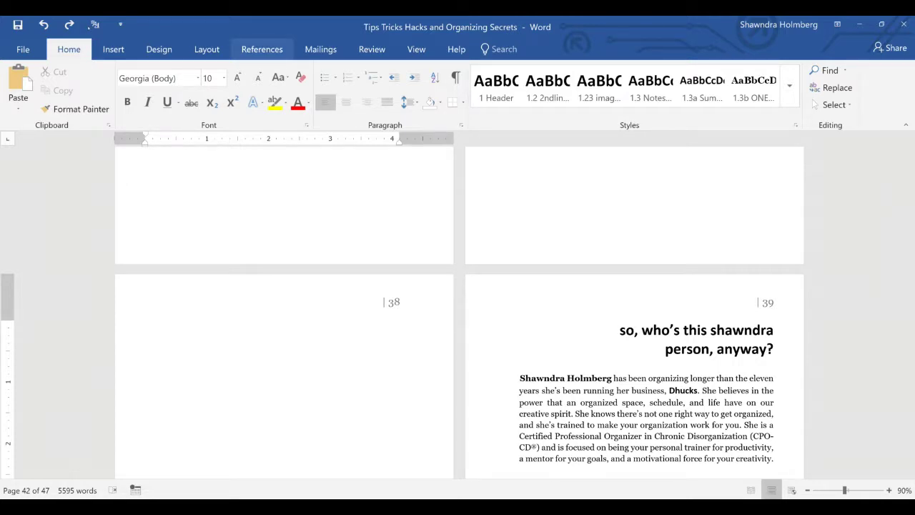
{"action": "left_click", "coordinate": [262, 48]}
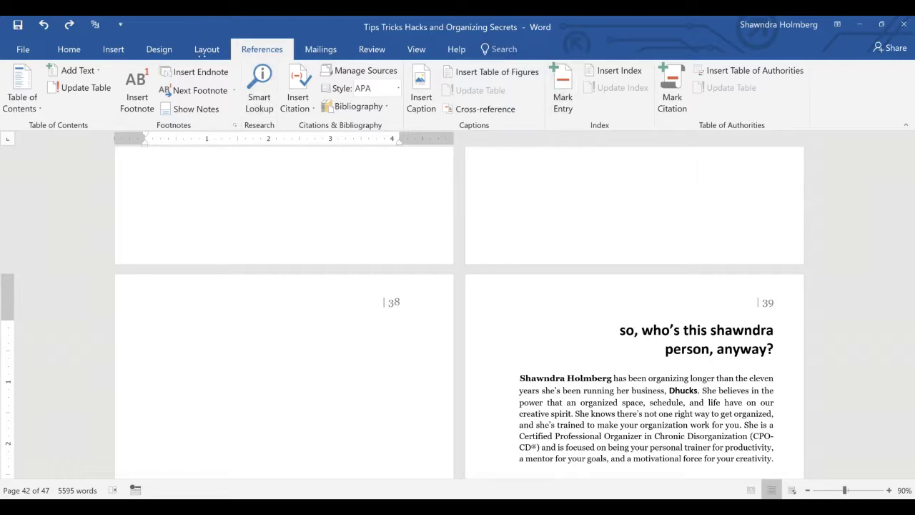
{"action": "left_click", "coordinate": [619, 70]}
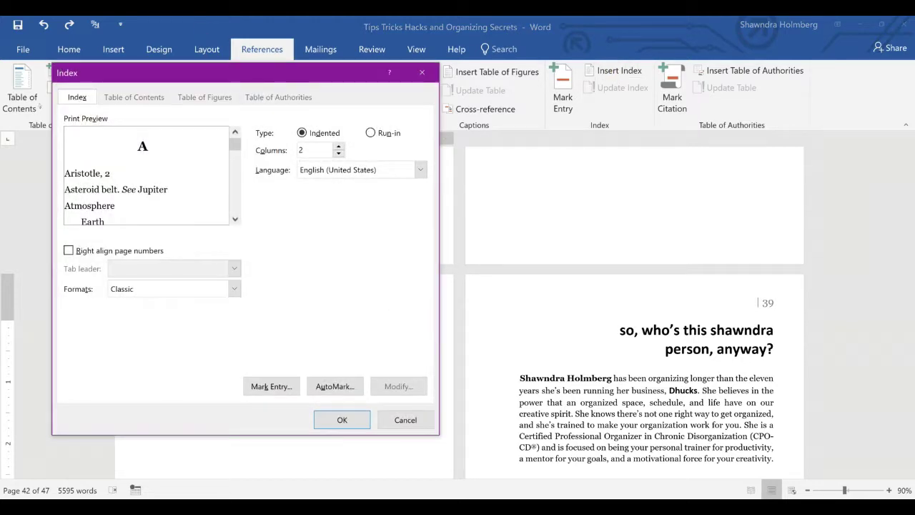
{"action": "left_click", "coordinate": [234, 288]}
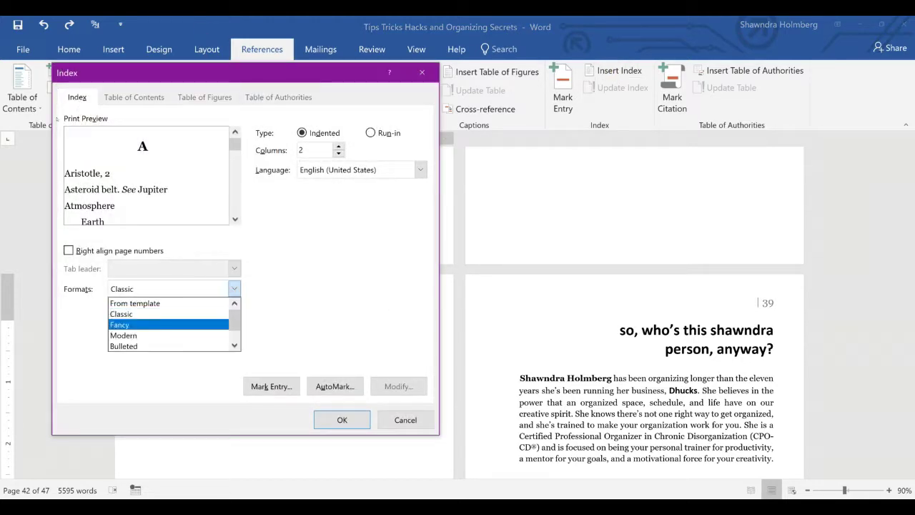
{"action": "left_click", "coordinate": [163, 323]}
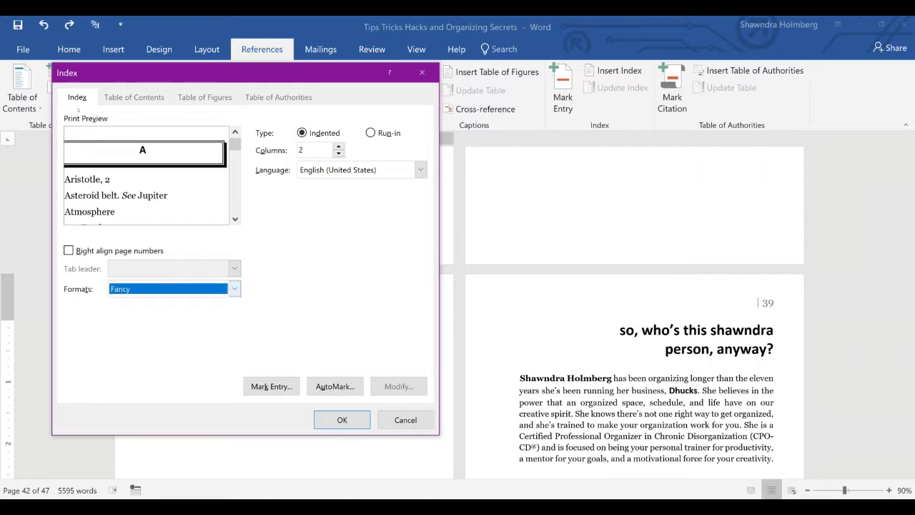
{"action": "left_click", "coordinate": [235, 289]}
{"action": "left_click", "coordinate": [159, 335]}
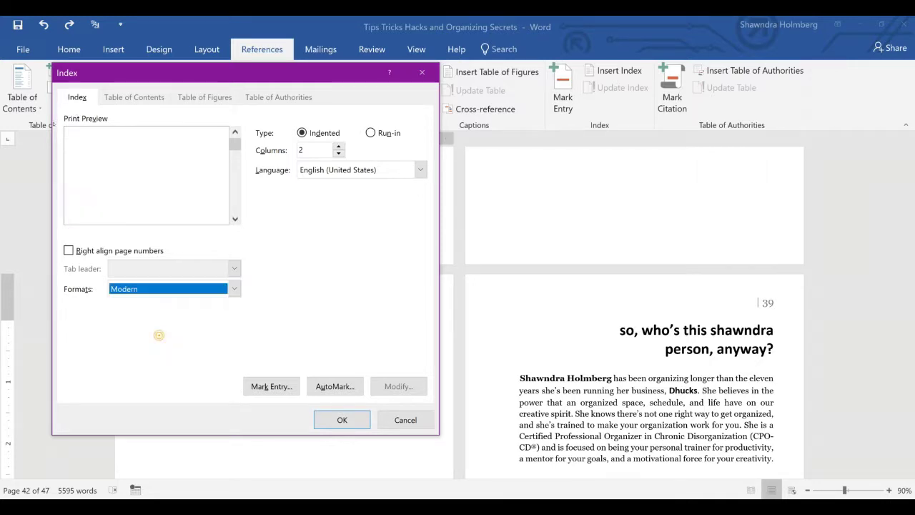
- Try the Bulleted index format and switch back to Modern
{"action": "key", "text": "alt+Down"}
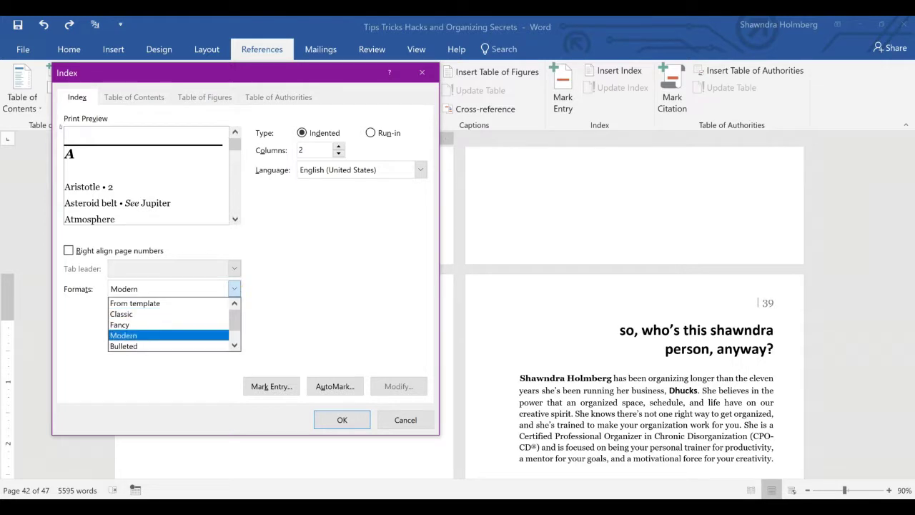
{"action": "key", "text": "Down"}
{"action": "key", "text": "Return"}
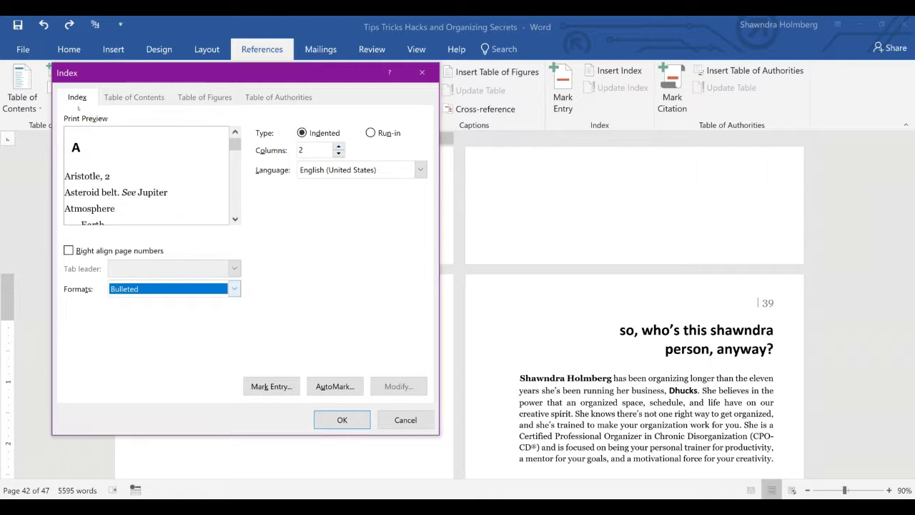
{"action": "key", "text": "alt+Down"}
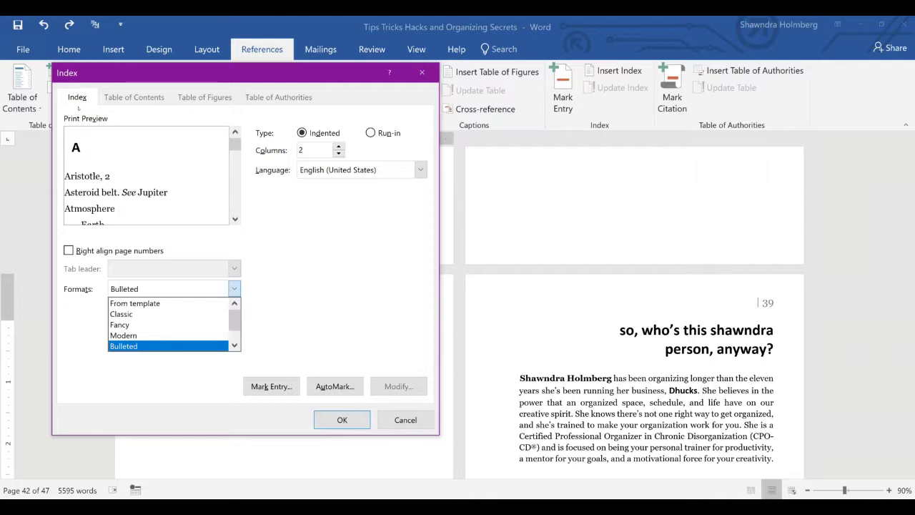
{"action": "key", "text": "Up"}
{"action": "key", "text": "Up"}
{"action": "key", "text": "Down"}
{"action": "key", "text": "Return"}
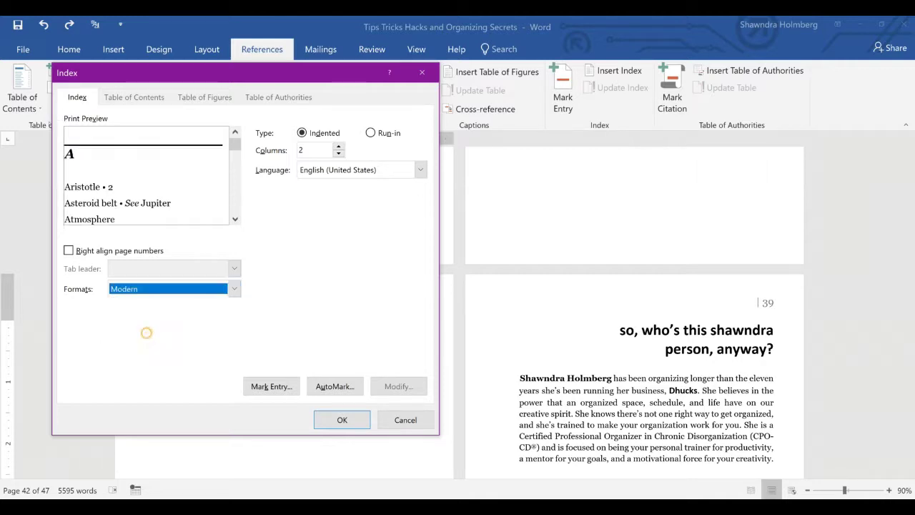
- Insert the two-column, indented index with these settings on page 38
{"action": "key", "text": "Tab"}
{"action": "key", "text": "Tab"}
{"action": "key", "text": "Tab"}
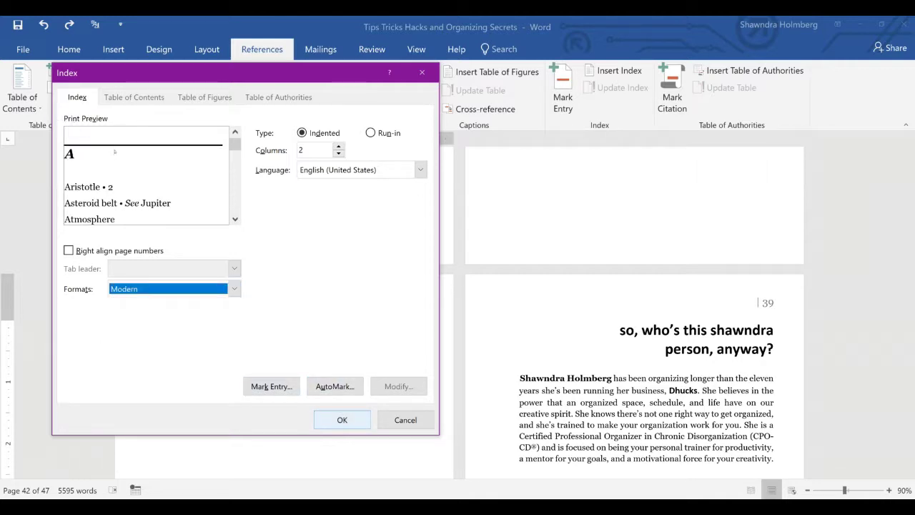
{"action": "key", "text": "Return"}
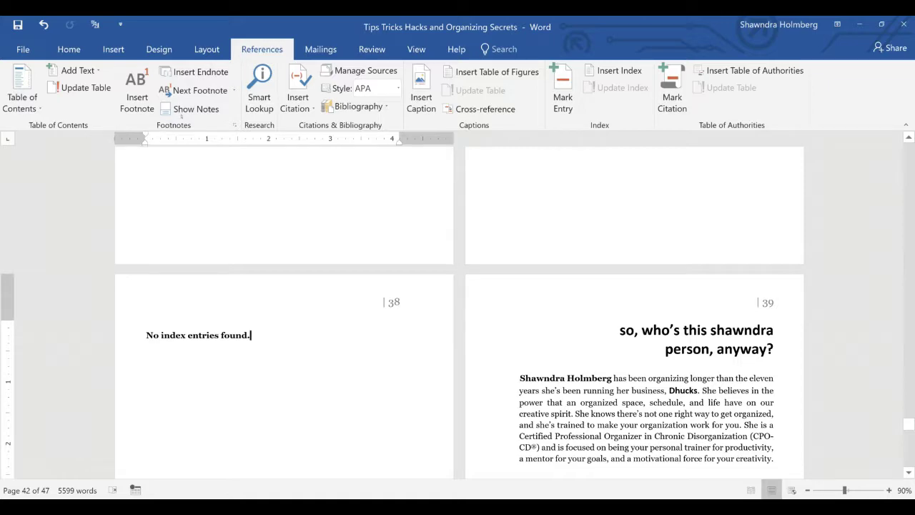
- Mark all occurrences of "Transition" as index entries, using the word that opens the Life in Transition text on page 17
{"action": "left_click_drag", "start_coordinate": [909, 424], "coordinate": [909, 264]}
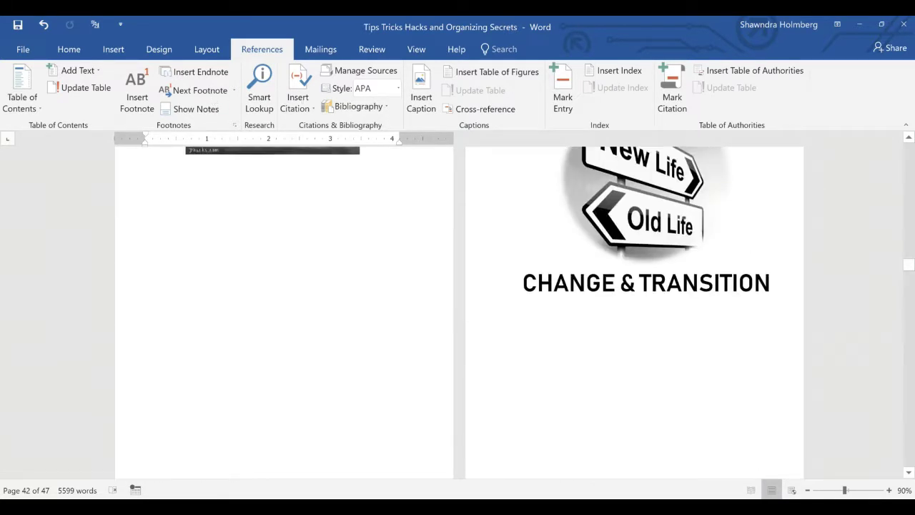
{"action": "scroll", "coordinate": [459, 313], "scroll_direction": "down", "scroll_amount": 6}
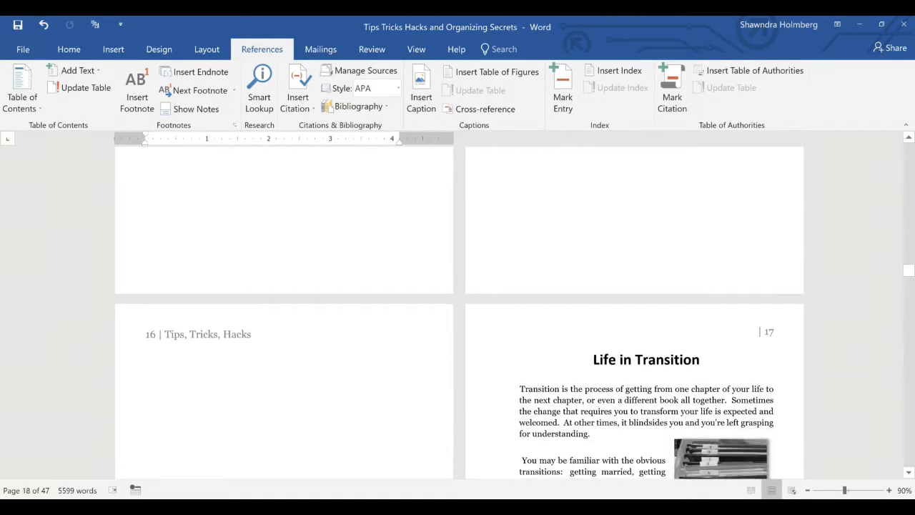
{"action": "left_click", "coordinate": [548, 388]}
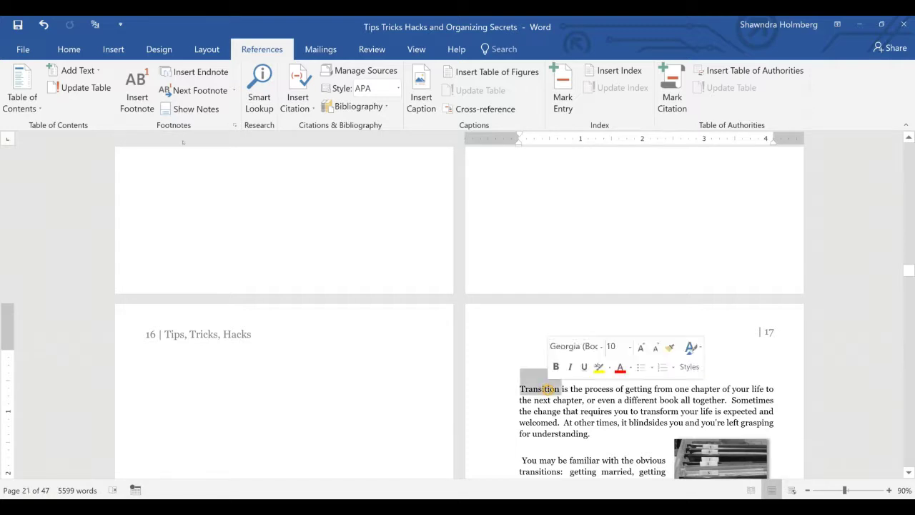
{"action": "double_click", "coordinate": [548, 388]}
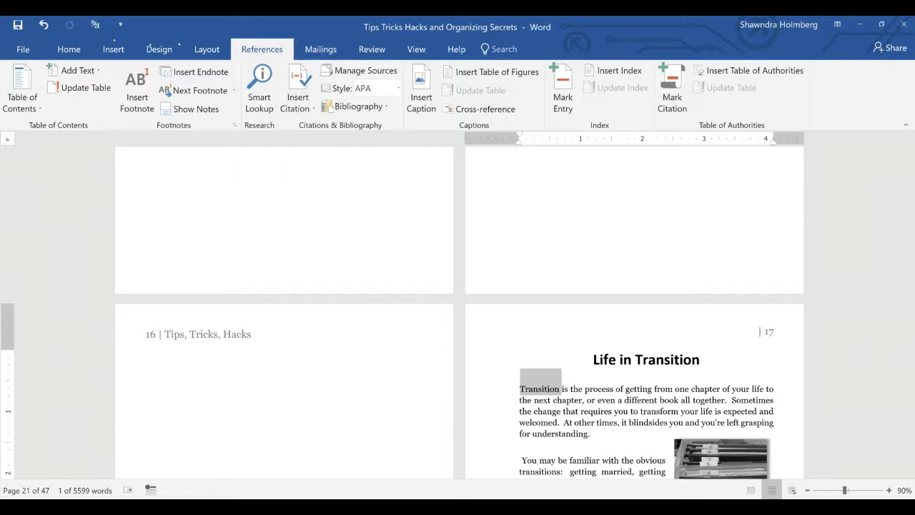
{"action": "left_click", "coordinate": [563, 93]}
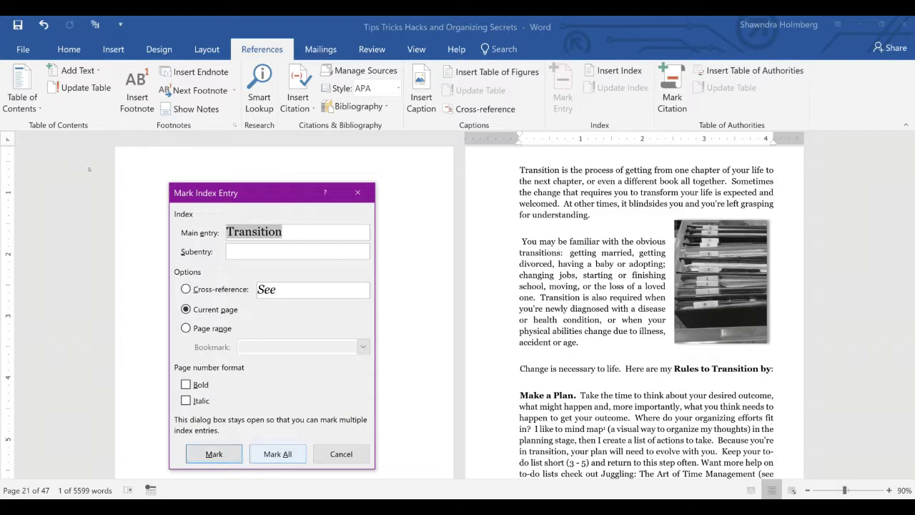
{"action": "left_click", "coordinate": [277, 454]}
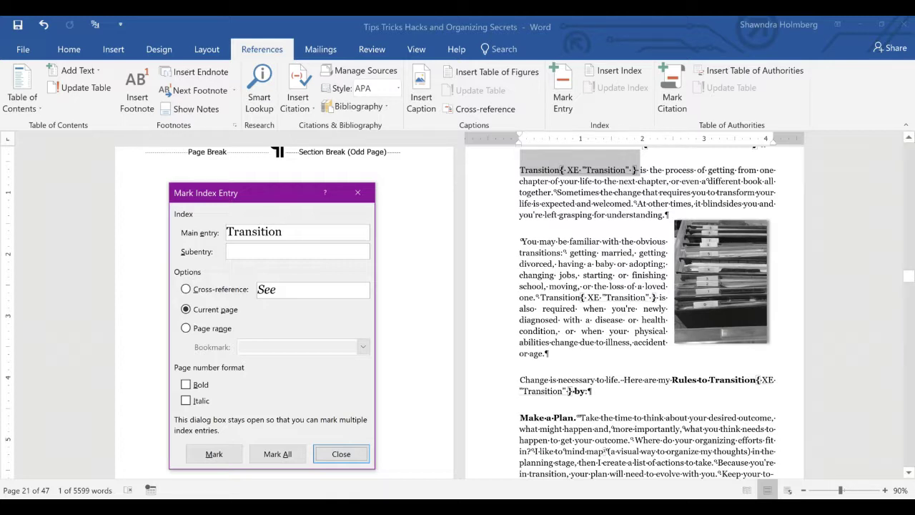
{"action": "left_click", "coordinate": [765, 377]}
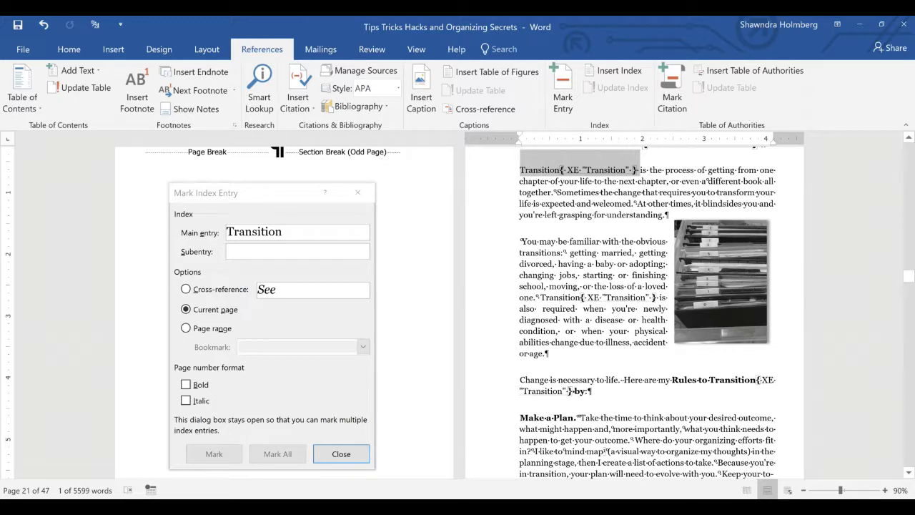
{"action": "left_click", "coordinate": [337, 451]}
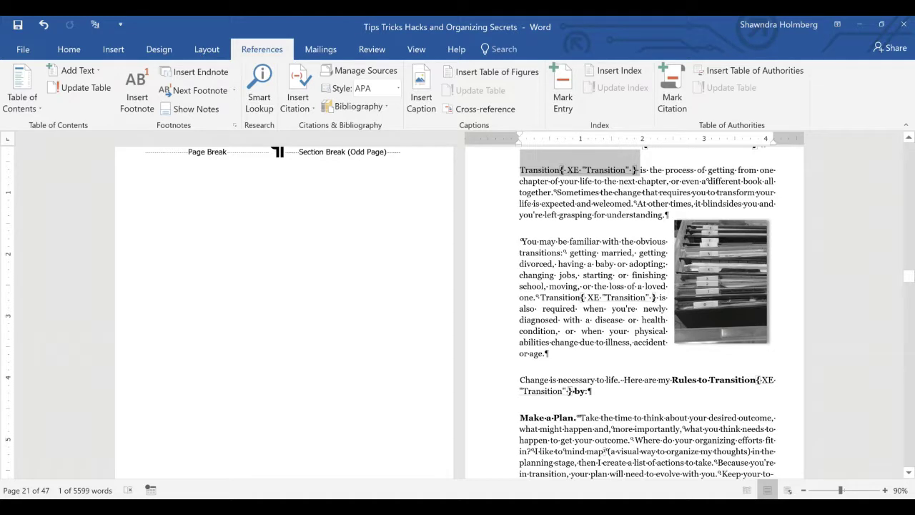
- Start an index entry for "Plan" from the bold phrase "Make a Plan" and remove the bold from the main entry
{"action": "double_click", "coordinate": [563, 417]}
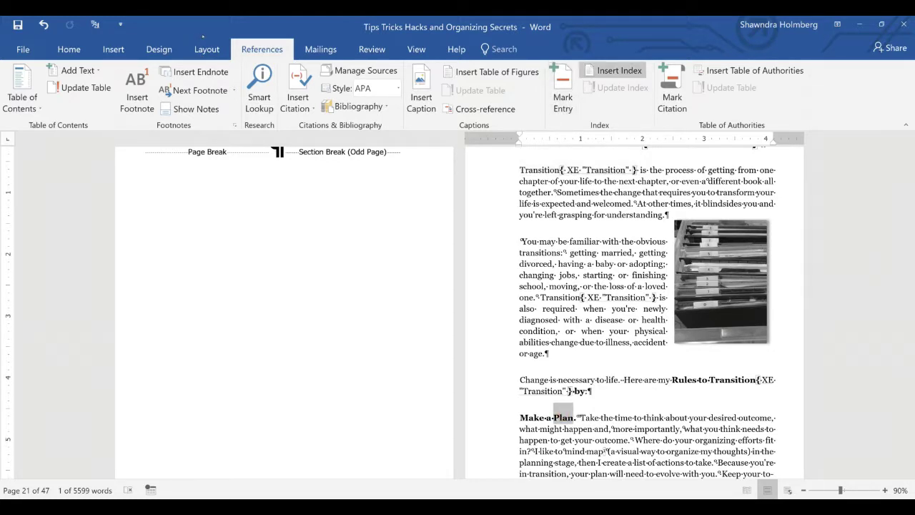
{"action": "left_click", "coordinate": [563, 87]}
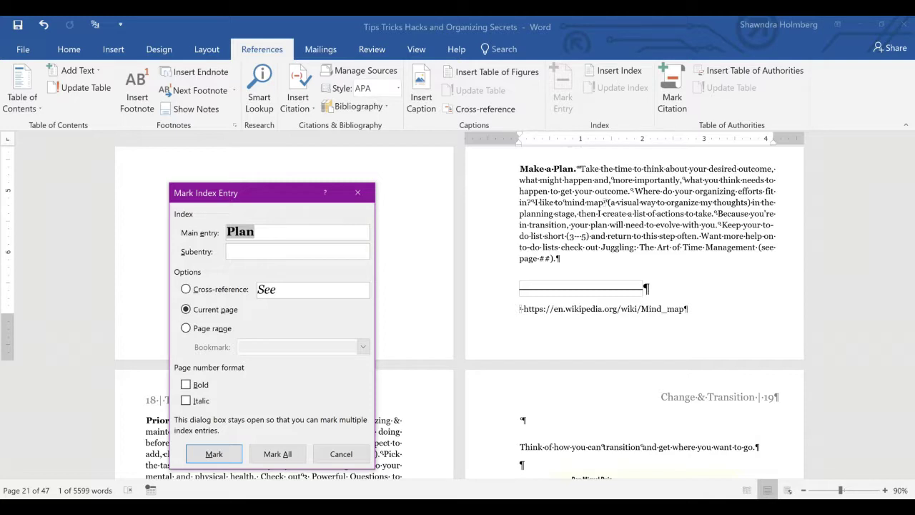
{"action": "key", "text": "ctrl+b"}
- Check the font settings of the "Plan" main entry and accept Georgia, Regular, size 10
{"action": "right_click", "coordinate": [258, 235]}
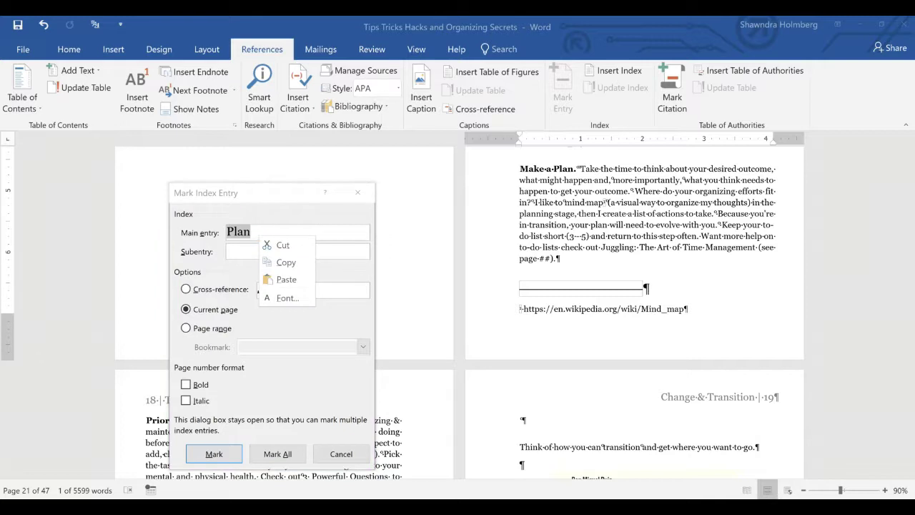
{"action": "left_click", "coordinate": [247, 229]}
{"action": "left_click_drag", "start_coordinate": [255, 228], "coordinate": [226, 231]}
{"action": "right_click", "coordinate": [239, 232]}
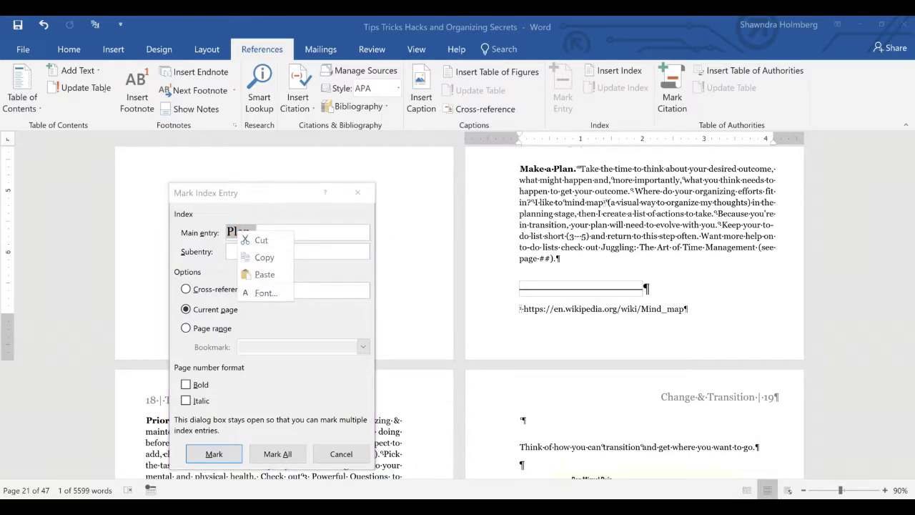
{"action": "left_click", "coordinate": [319, 236]}
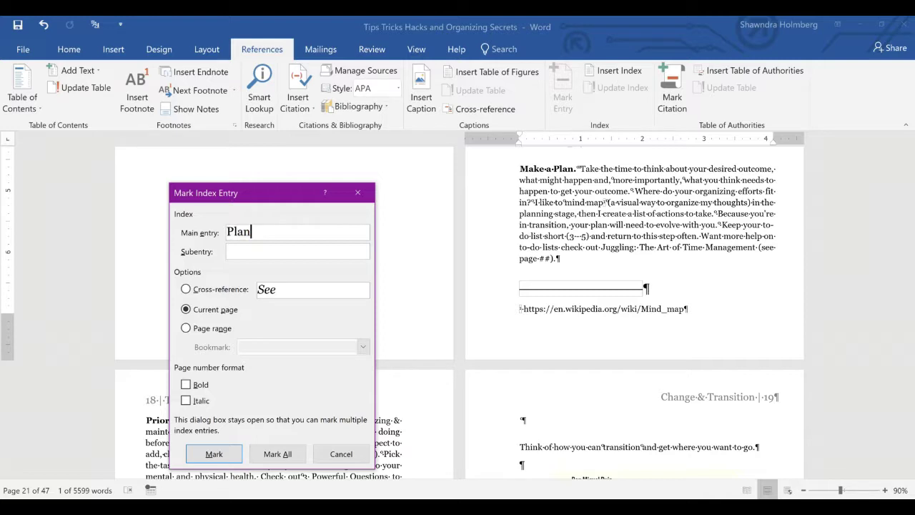
{"action": "right_click", "coordinate": [239, 232]}
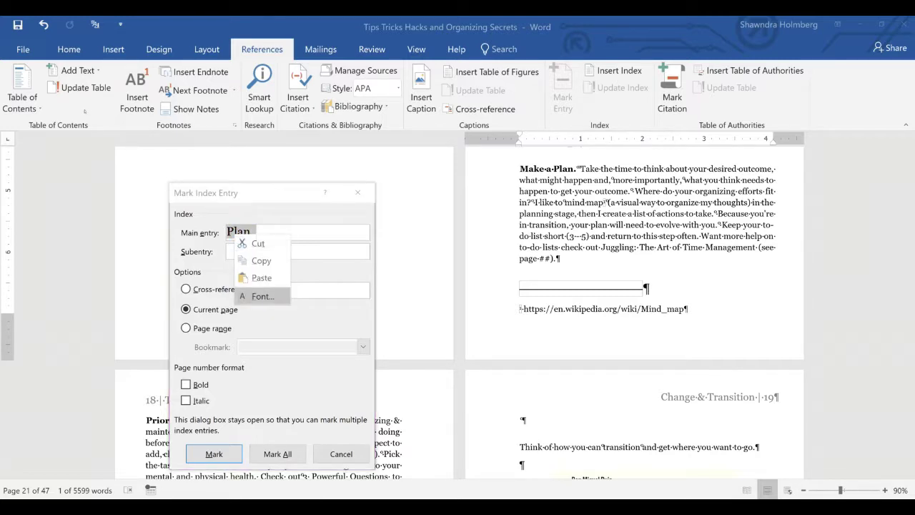
{"action": "left_click", "coordinate": [261, 296]}
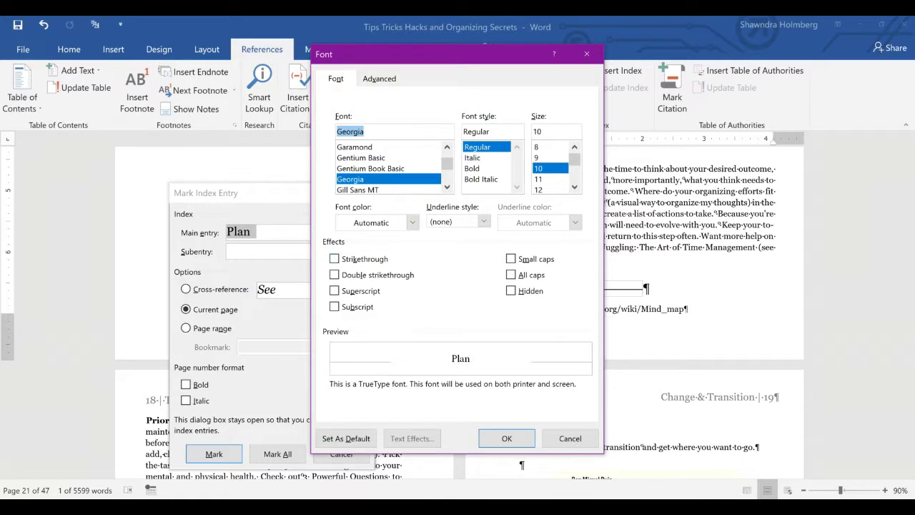
{"action": "left_click", "coordinate": [506, 438]}
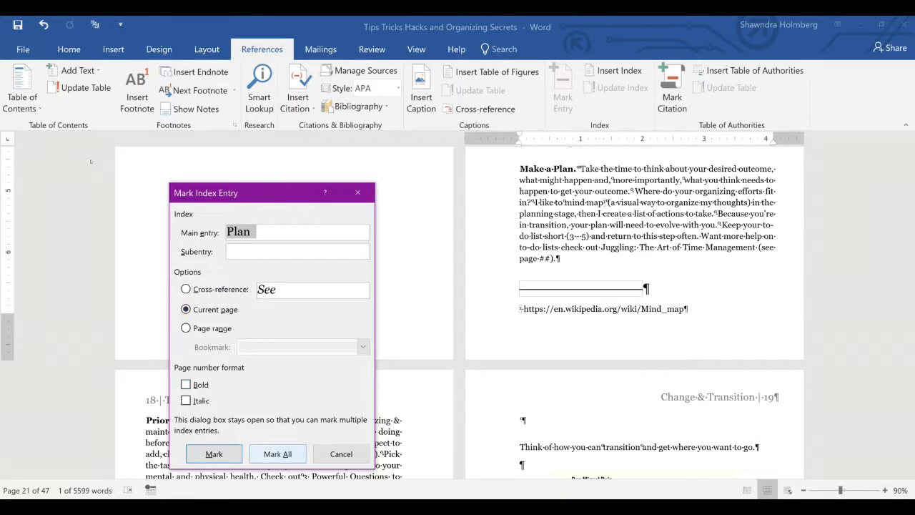
- Mark all occurrences of "Plan" as index entries and close the entry dialog
{"action": "left_click", "coordinate": [276, 454]}
{"action": "left_click", "coordinate": [341, 454]}
{"action": "scroll", "coordinate": [180, 256], "scroll_direction": "down", "scroll_amount": 4}
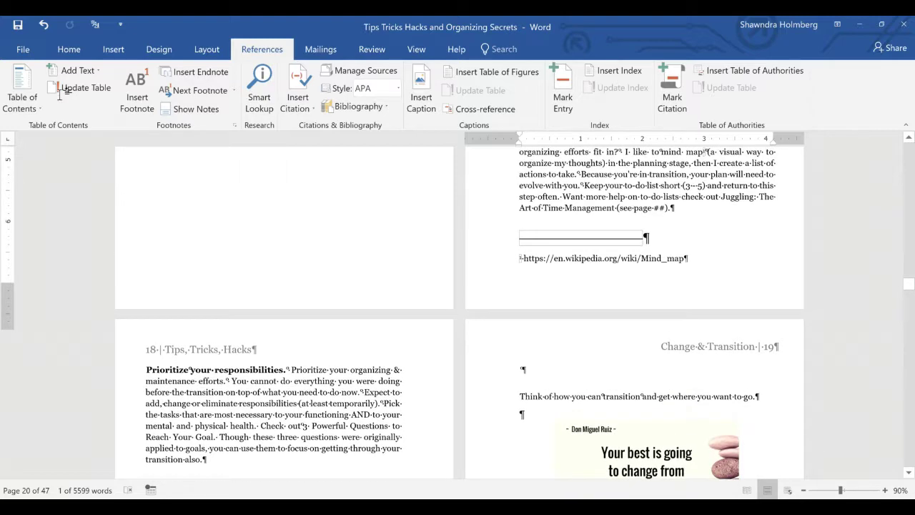
- Hide the formatting marks and index field codes in the document
{"action": "left_click", "coordinate": [71, 47]}
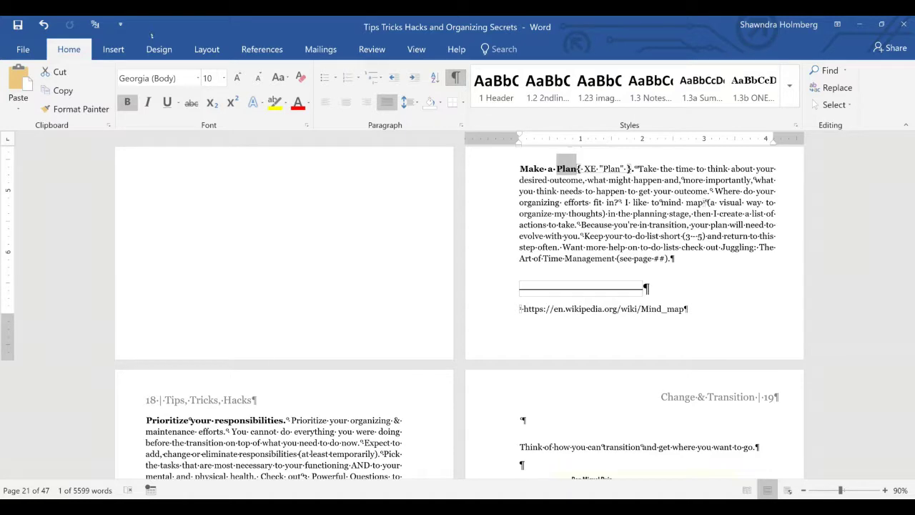
{"action": "left_click", "coordinate": [455, 78]}
{"action": "scroll", "coordinate": [683, 186], "scroll_direction": "down", "scroll_amount": 2}
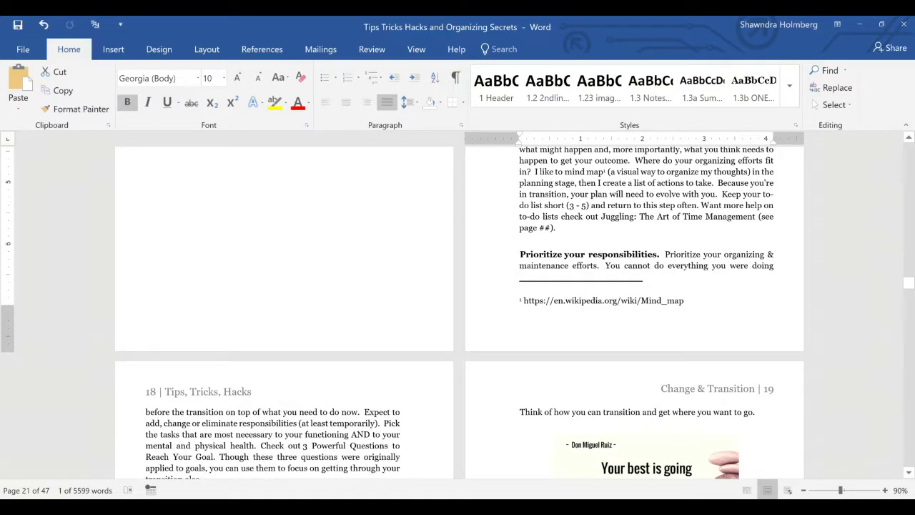
- Mark all occurrences of "Time Management" as index entries, starting from the phrase in the to-do lists sentence
{"action": "left_click", "coordinate": [682, 186]}
{"action": "scroll", "coordinate": [682, 186], "scroll_direction": "down", "scroll_amount": 3}
{"action": "scroll", "coordinate": [683, 186], "scroll_direction": "up", "scroll_amount": 3}
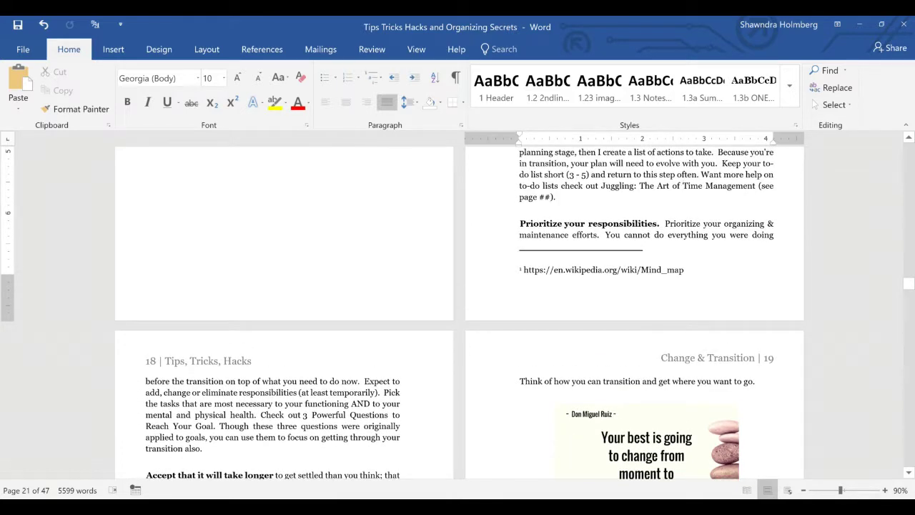
{"action": "left_click_drag", "start_coordinate": [683, 186], "coordinate": [755, 186]}
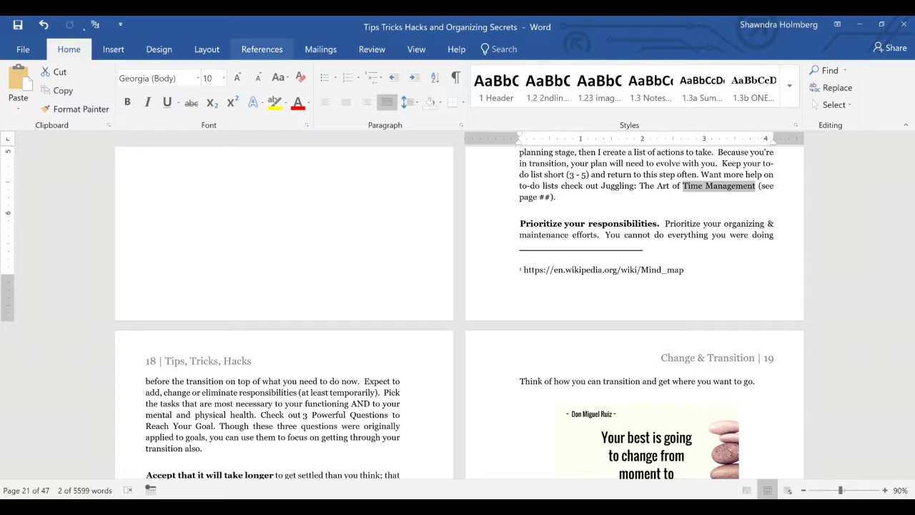
{"action": "left_click", "coordinate": [263, 49]}
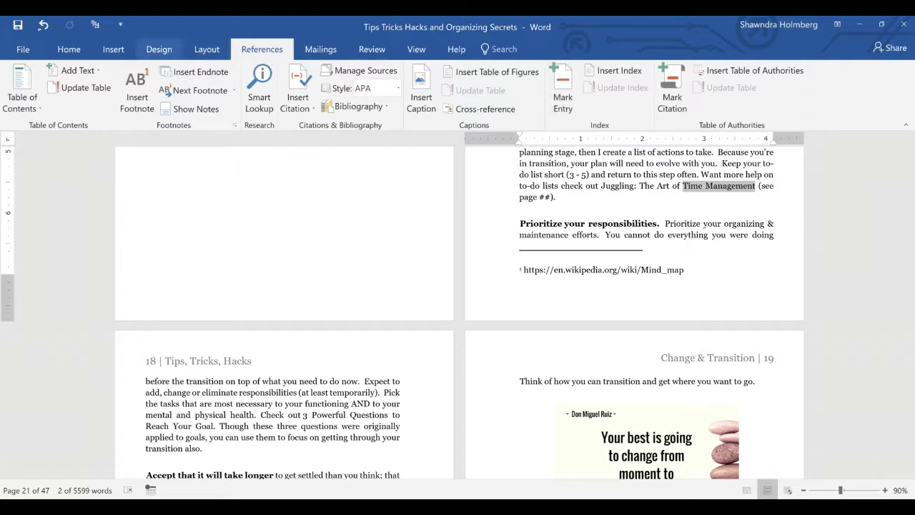
{"action": "left_click", "coordinate": [69, 49]}
{"action": "left_click", "coordinate": [504, 49]}
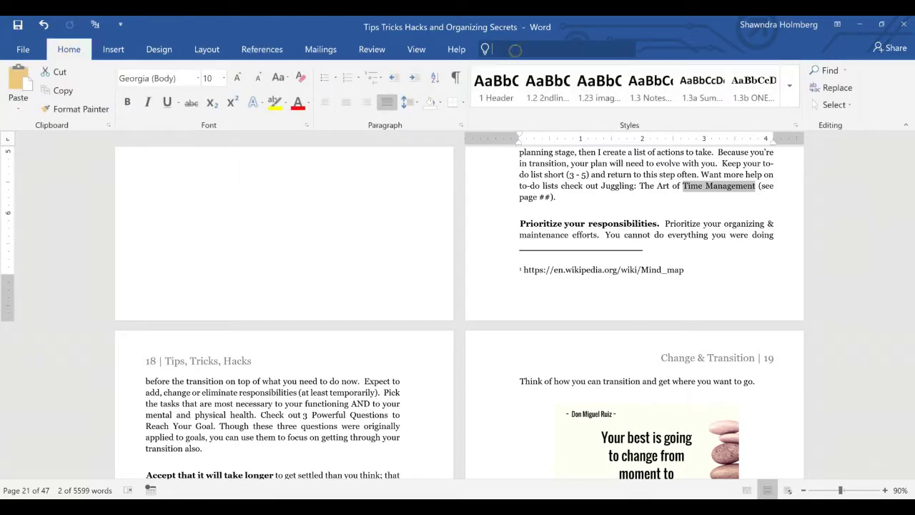
{"action": "type", "text": "mark"}
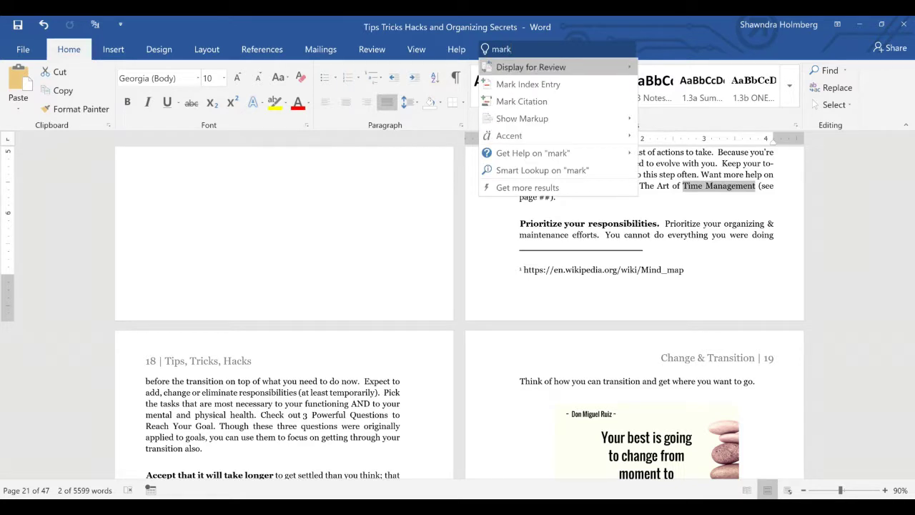
{"action": "key", "text": "Down"}
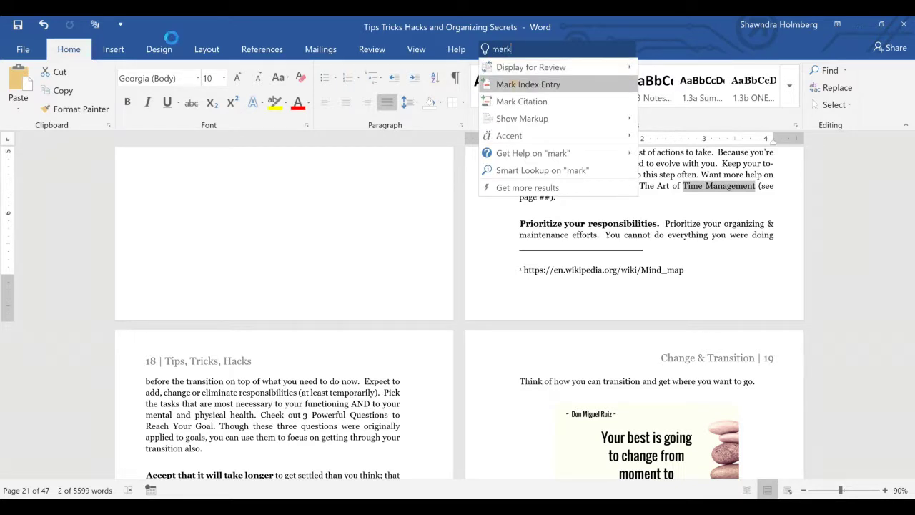
{"action": "key", "text": "Return"}
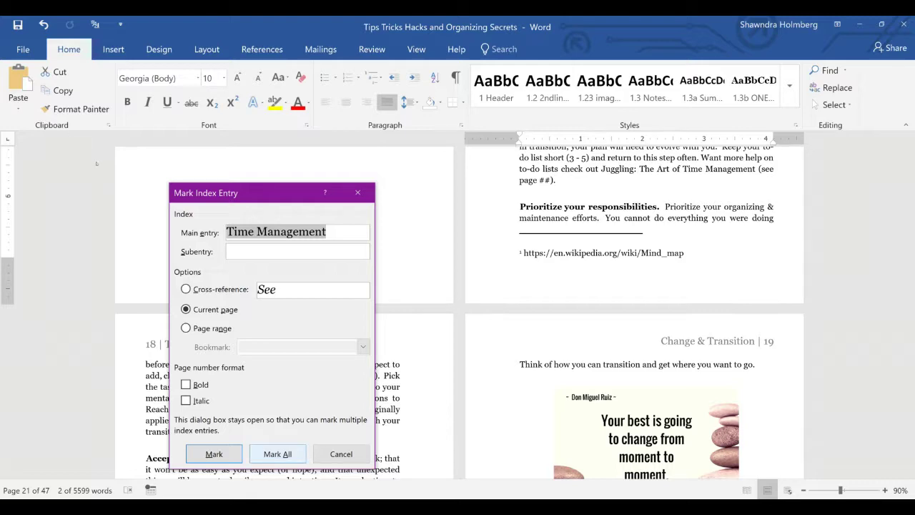
{"action": "key", "text": "alt+a"}
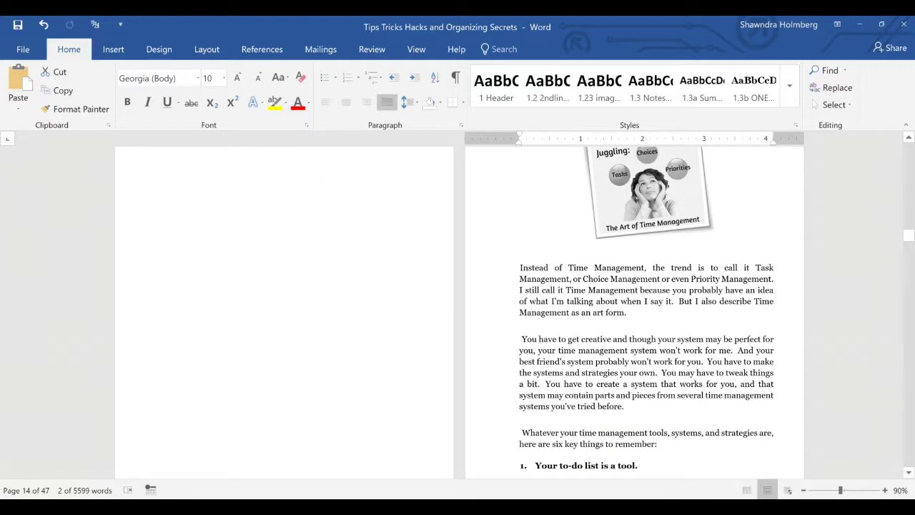
- Start an index entry for "Task Management" from the paragraph below the Juggling image
{"action": "left_click_drag", "start_coordinate": [756, 267], "coordinate": [570, 280]}
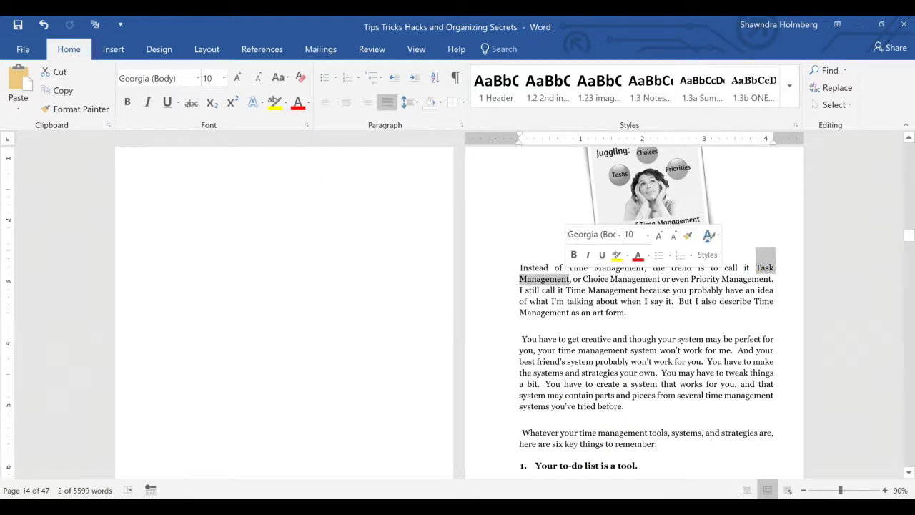
{"action": "key", "text": "alt+q"}
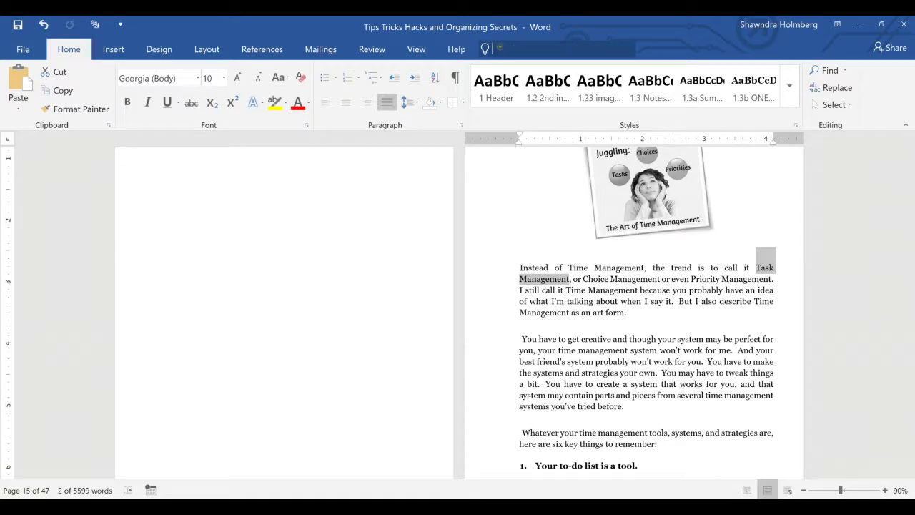
{"action": "type", "text": "mar"}
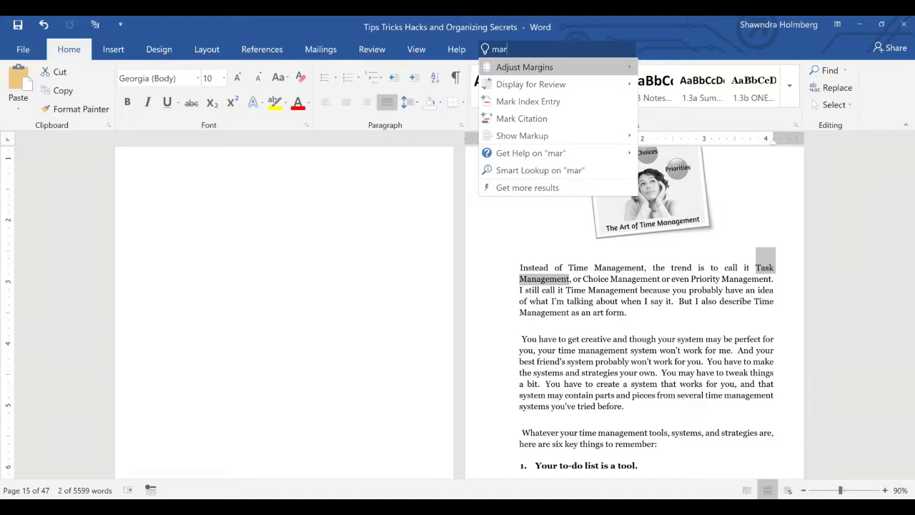
{"action": "key", "text": "Down"}
{"action": "key", "text": "Down"}
{"action": "key", "text": "Down"}
{"action": "key", "text": "Up"}
{"action": "key", "text": "Return"}
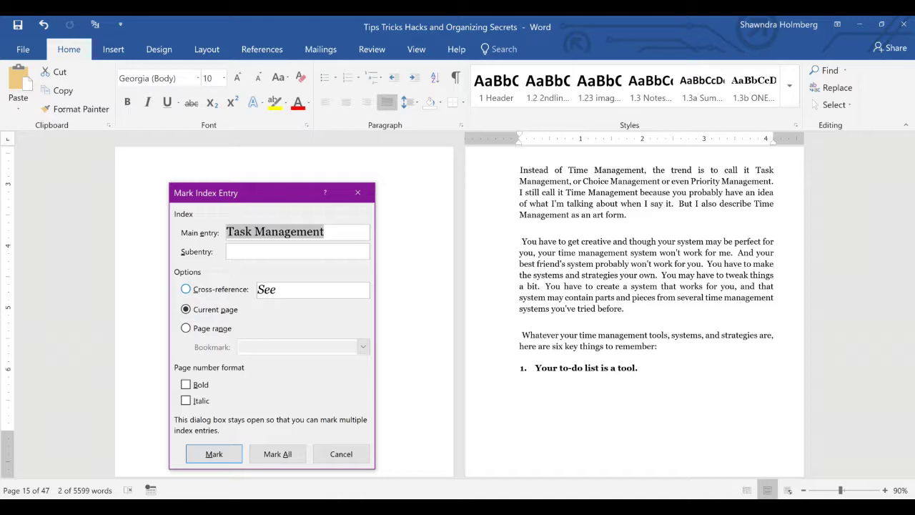
- Make the "Task Management" entry a cross-reference reading "See Time Management" and mark it
{"action": "left_click", "coordinate": [186, 289]}
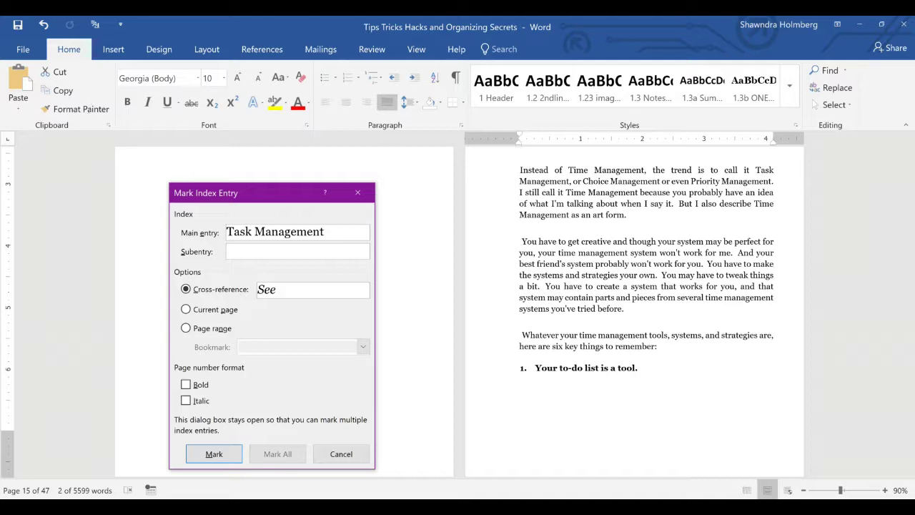
{"action": "type", "text": "Tim"}
{"action": "type", "text": "e Managem"}
{"action": "type", "text": "ent"}
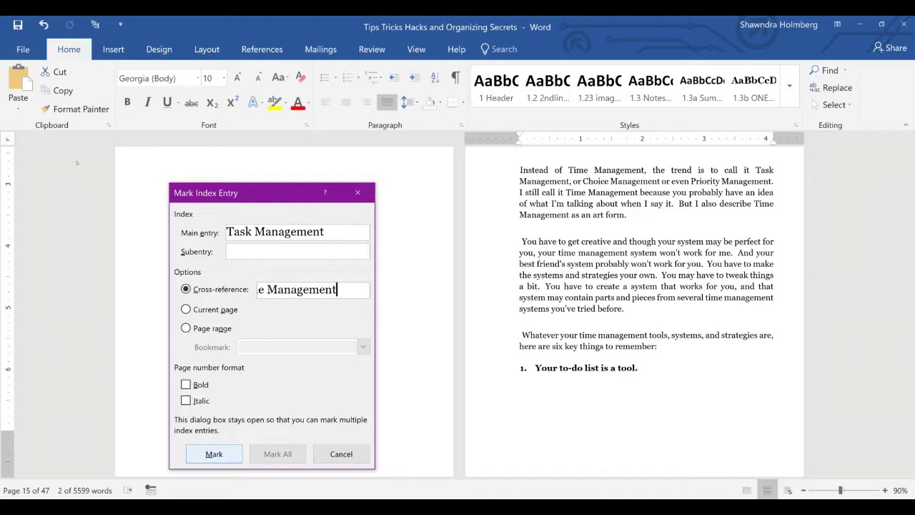
{"action": "key", "text": "Return"}
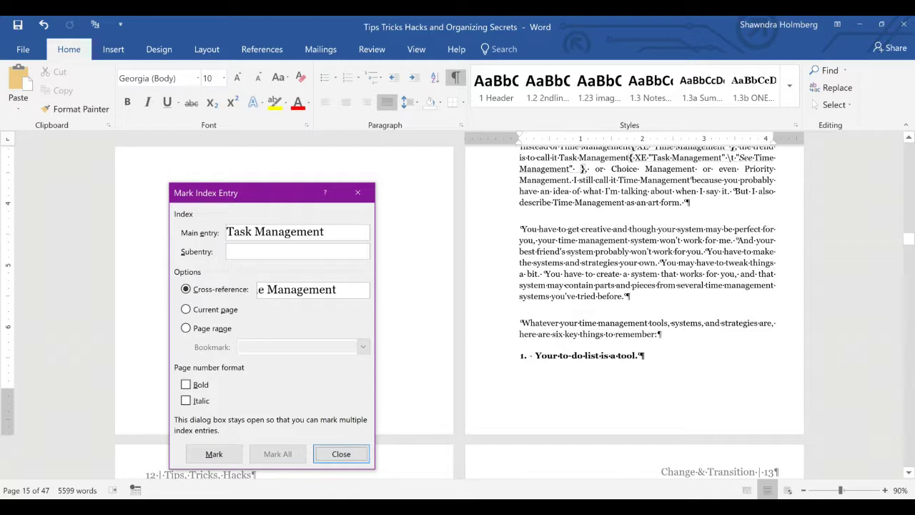
- Start an index entry for "to-do list" from the numbered heading "Your to-do list is a tool."
{"action": "left_click", "coordinate": [559, 357]}
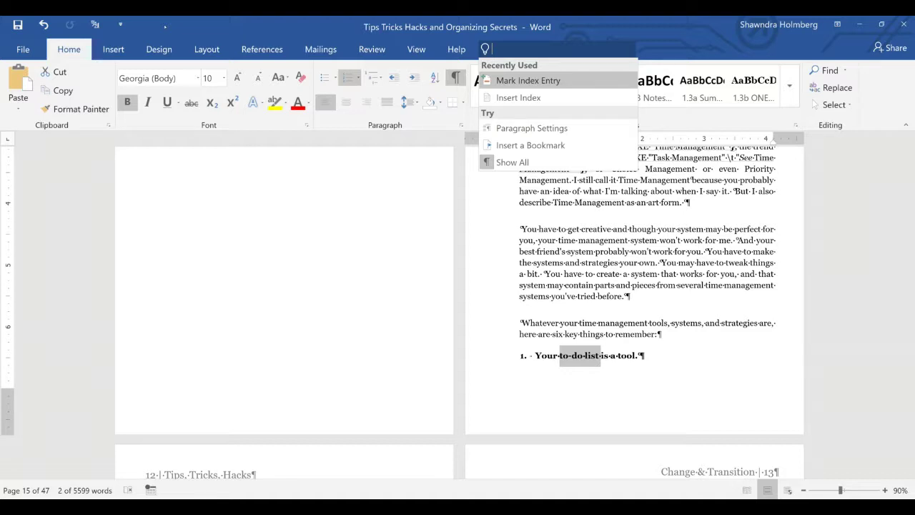
{"action": "key", "text": "Down"}
{"action": "key", "text": "Up"}
{"action": "key", "text": "Return"}
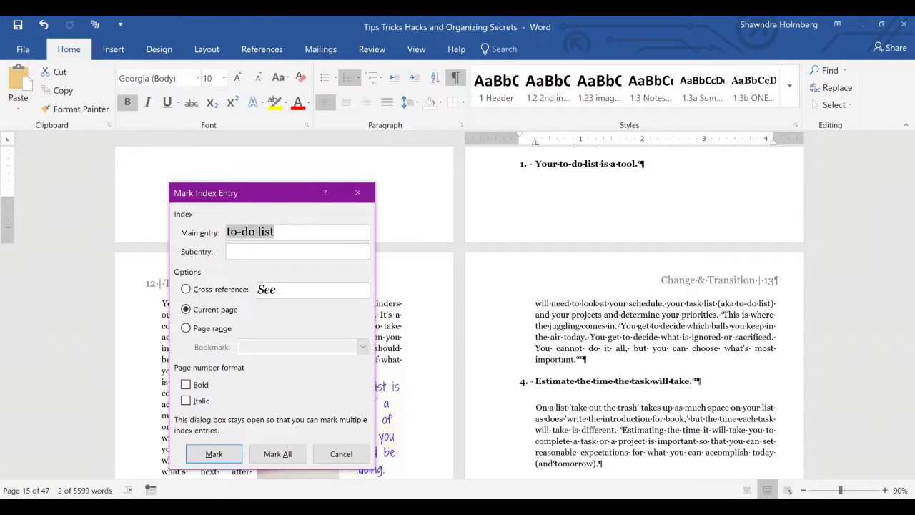
- Capitalize the main entry so that it reads "To-Do List"
{"action": "key", "text": "Left"}
{"action": "key", "text": "Right"}
{"action": "key", "text": "Right"}
{"action": "key", "text": "Right"}
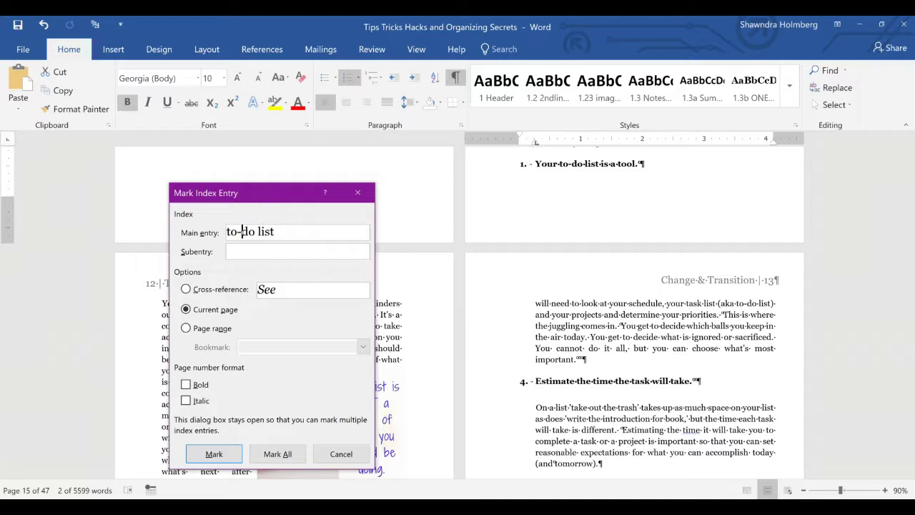
{"action": "key", "text": "Home"}
{"action": "key", "text": "shift+Right"}
{"action": "key", "text": "Delete"}
{"action": "type", "text": "T"}
{"action": "left_click", "coordinate": [245, 231]}
{"action": "key", "text": "Delete"}
{"action": "type", "text": "D"}
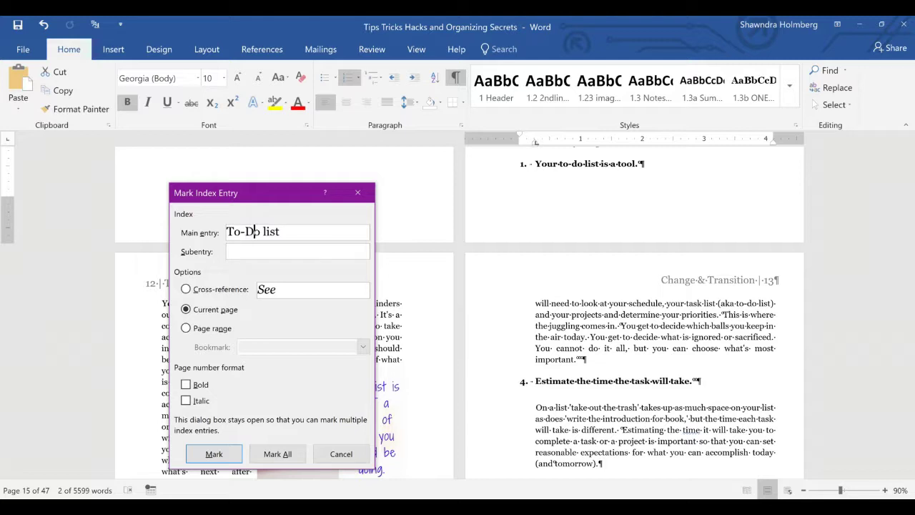
{"action": "left_click", "coordinate": [262, 231]}
{"action": "key", "text": "Delete"}
{"action": "type", "text": "L"}
- Mark all occurrences of "To-Do List" as index entries and close the entry dialog
{"action": "left_click", "coordinate": [277, 454]}
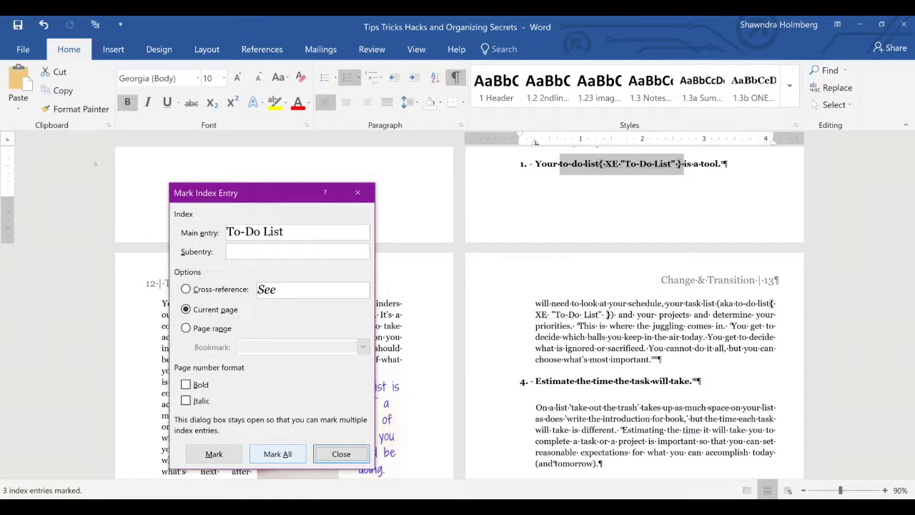
{"action": "left_click", "coordinate": [278, 454]}
{"action": "left_click", "coordinate": [462, 305]}
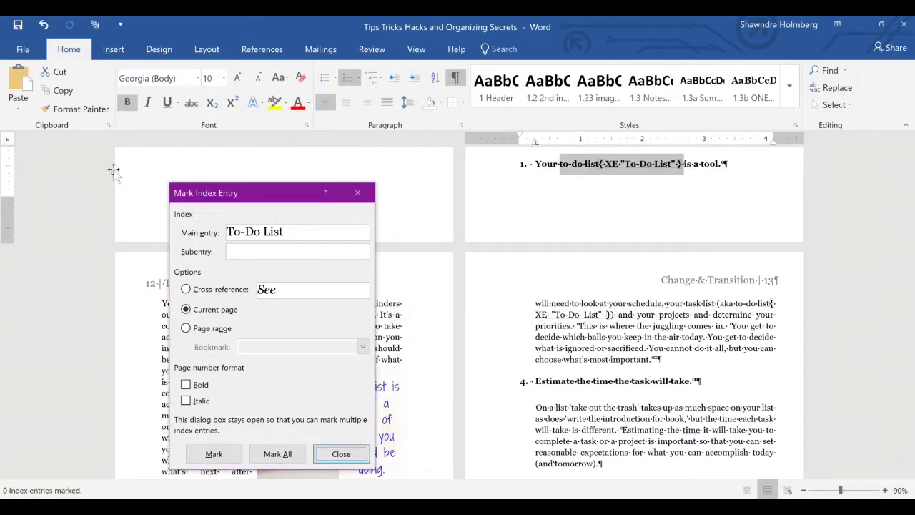
{"action": "left_click", "coordinate": [346, 455]}
- Update the index field on page 38 so it lists the marked entries
{"action": "scroll", "coordinate": [347, 457], "scroll_direction": "down", "scroll_amount": 8}
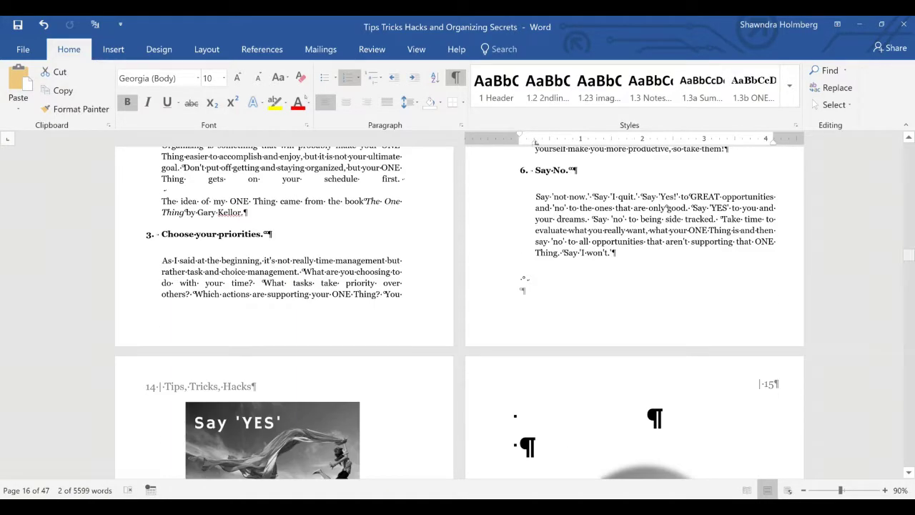
{"action": "left_click_drag", "start_coordinate": [909, 256], "coordinate": [908, 423]}
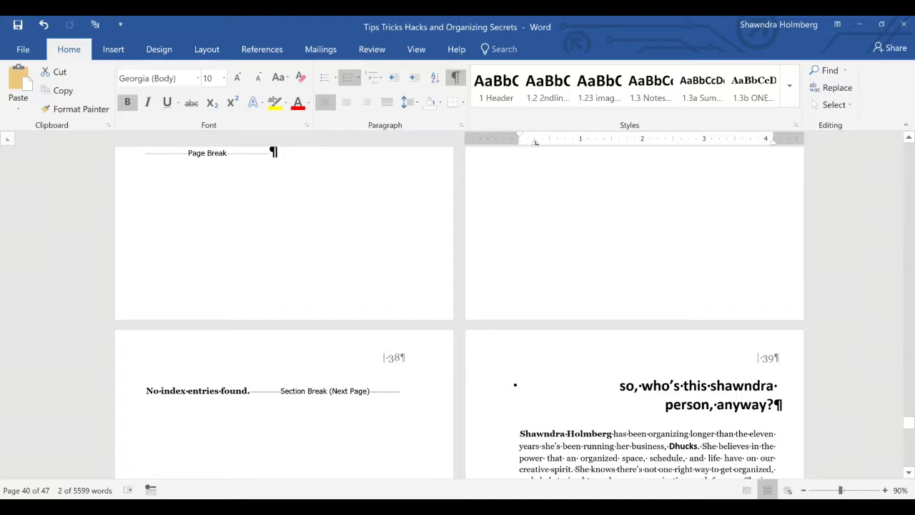
{"action": "right_click", "coordinate": [208, 392]}
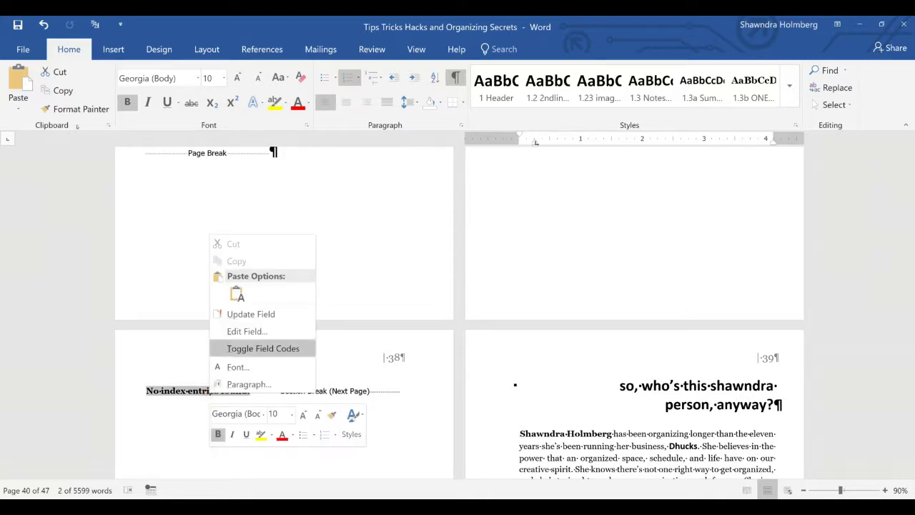
{"action": "left_click", "coordinate": [208, 392]}
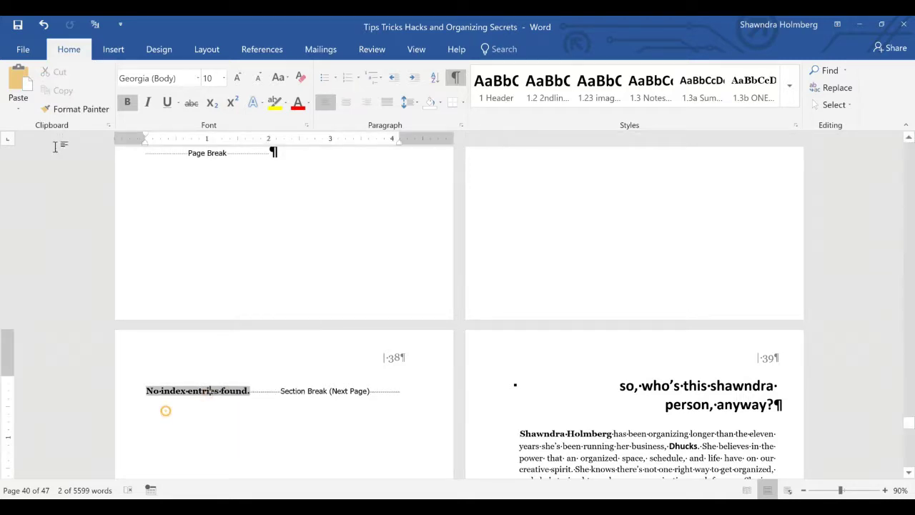
{"action": "left_click", "coordinate": [261, 48]}
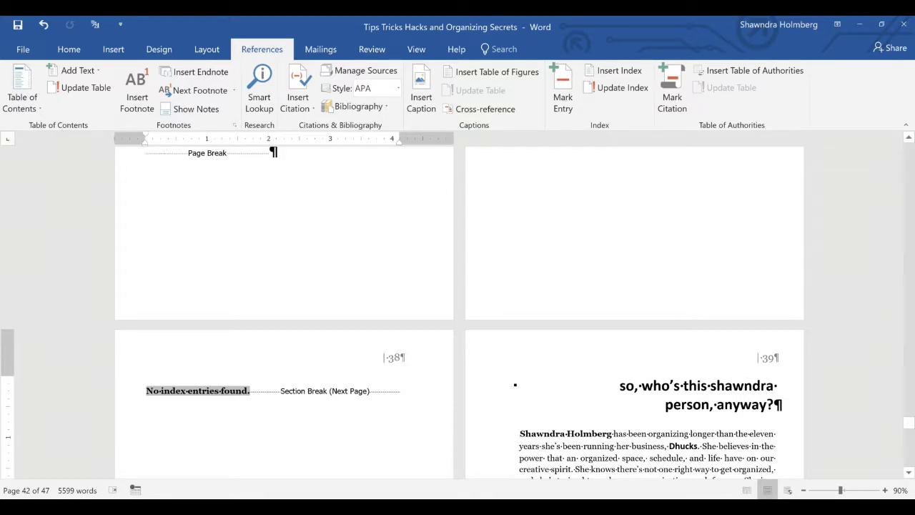
{"action": "right_click", "coordinate": [210, 391]}
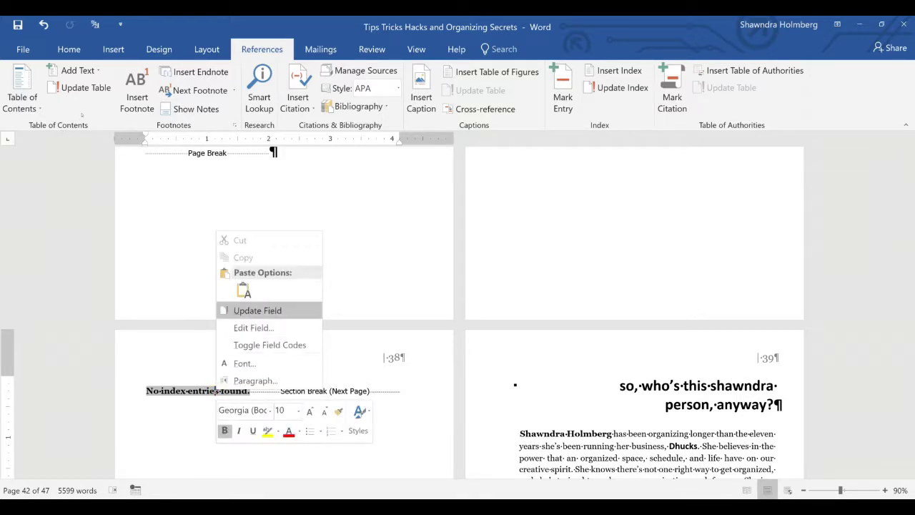
{"action": "left_click", "coordinate": [258, 310]}
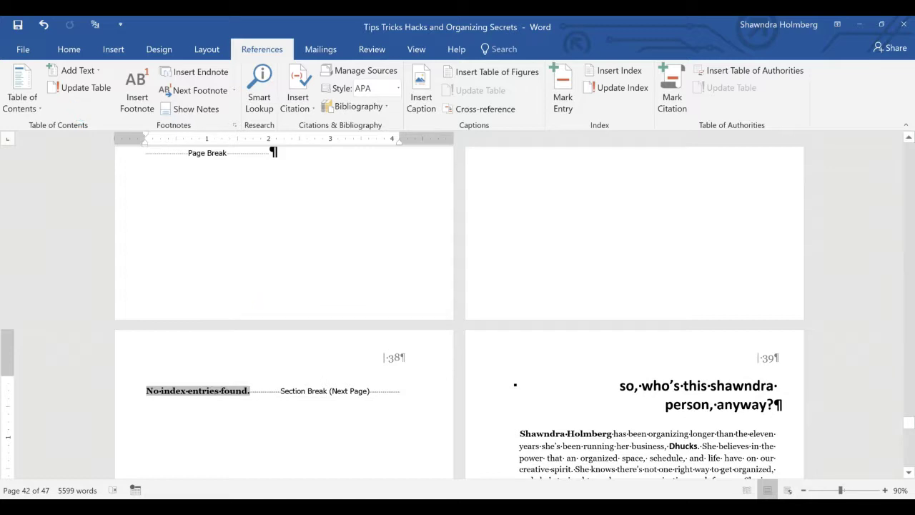
{"action": "scroll", "coordinate": [459, 313], "scroll_direction": "down", "scroll_amount": 3}
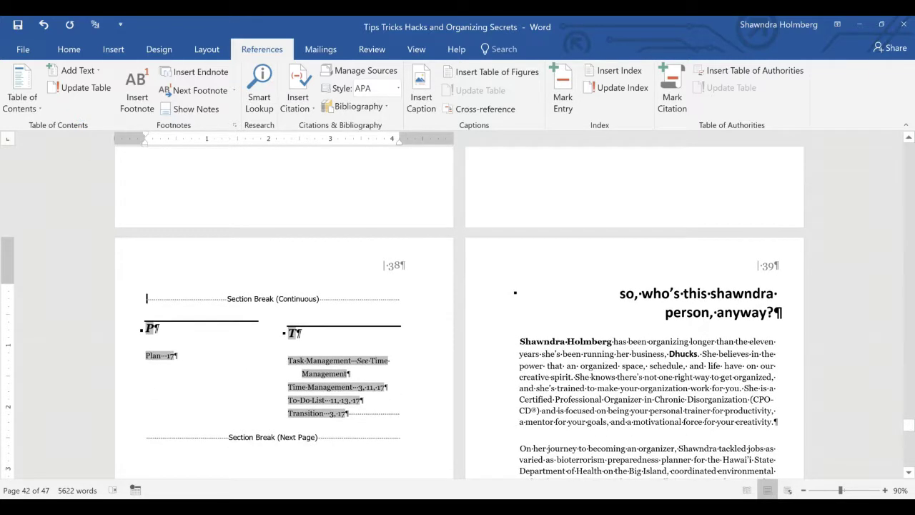
- Deselect the index and hide the formatting marks in the document
{"action": "left_click", "coordinate": [554, 399]}
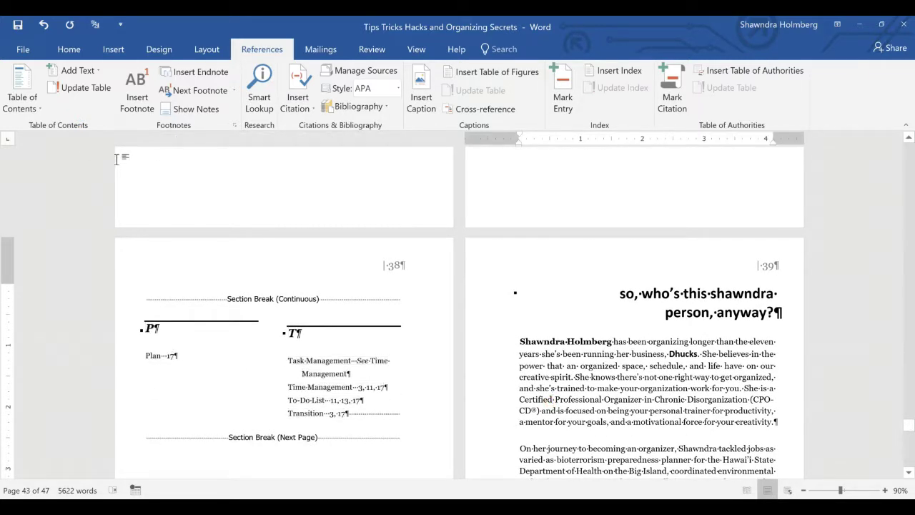
{"action": "left_click", "coordinate": [68, 49]}
{"action": "left_click", "coordinate": [455, 78]}
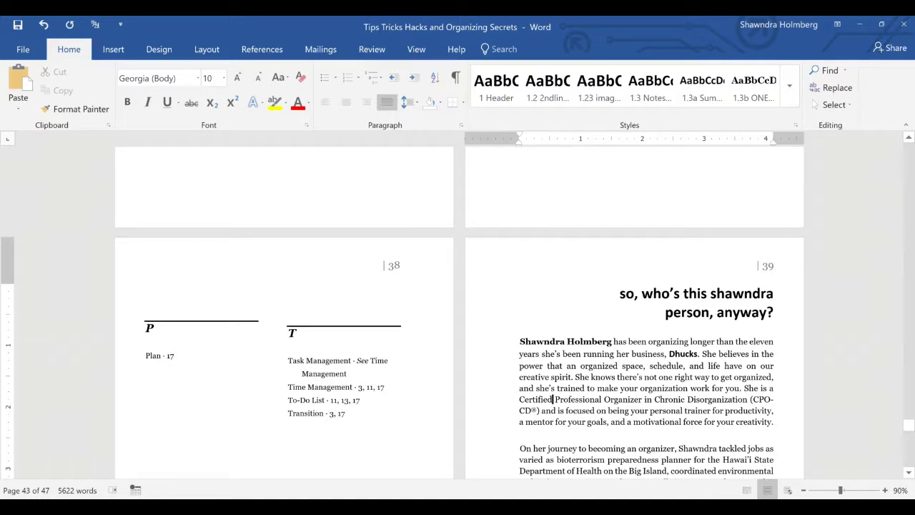
- Mark all occurrences of the word "timer" from the page 5 timer section as index entries, keeping the main entry lowercase
{"action": "scroll", "coordinate": [458, 307], "scroll_direction": "up", "scroll_amount": 10}
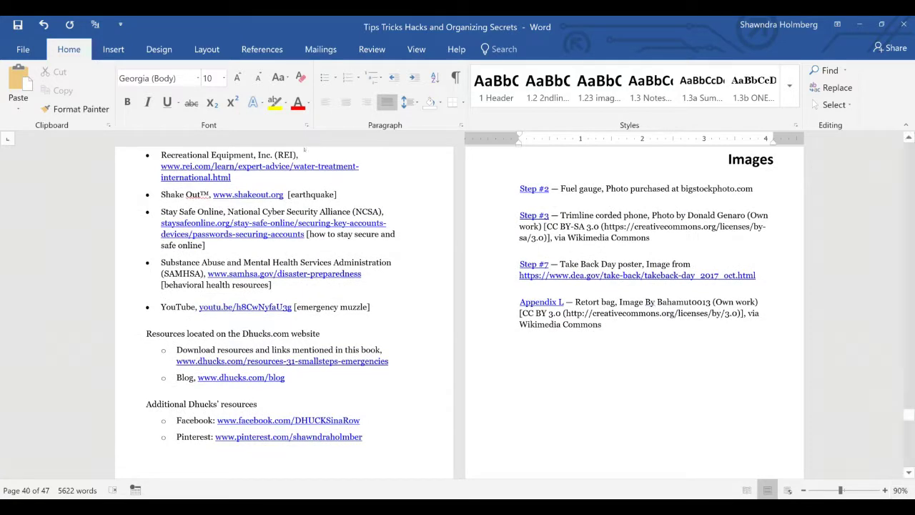
{"action": "scroll", "coordinate": [556, 297], "scroll_direction": "up", "scroll_amount": 15}
{"action": "double_click", "coordinate": [556, 296]}
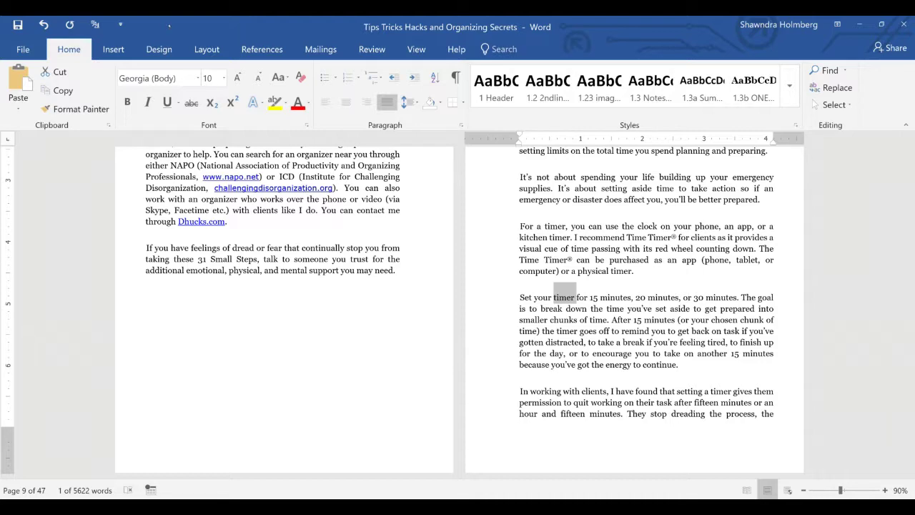
{"action": "left_click", "coordinate": [500, 48]}
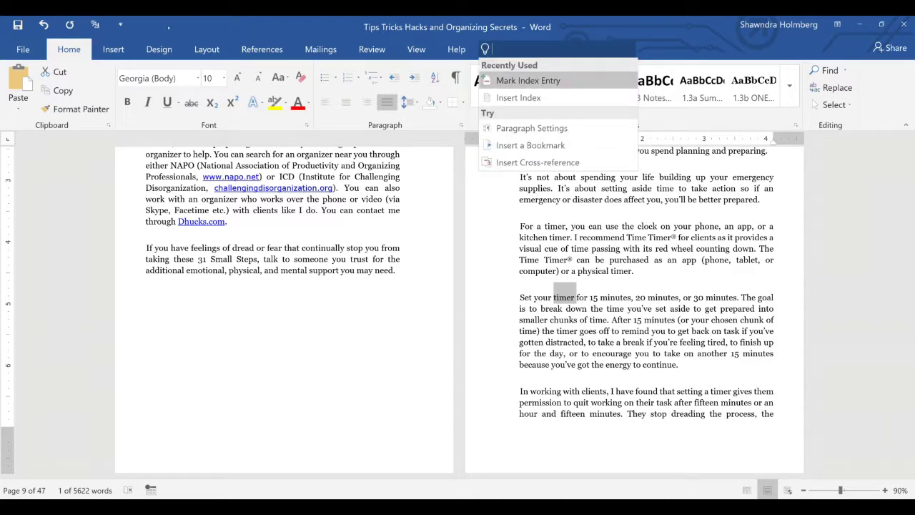
{"action": "key", "text": "Return"}
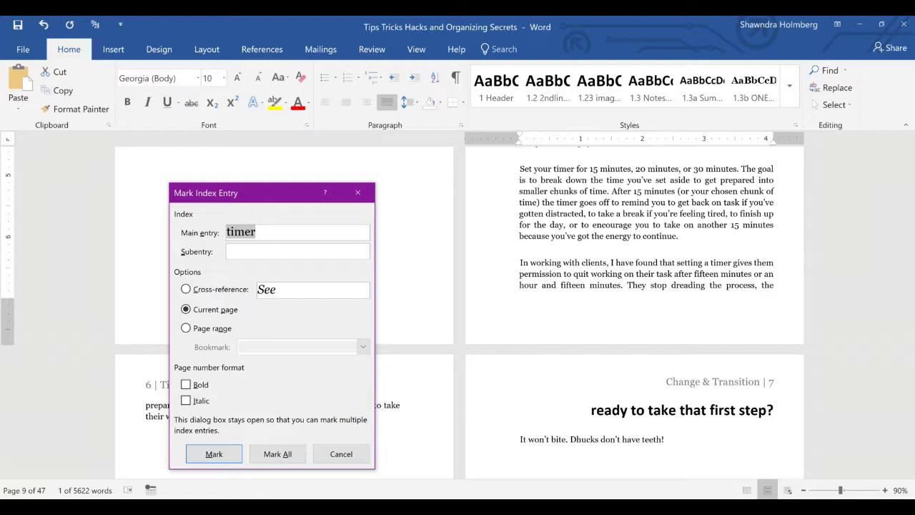
{"action": "left_click", "coordinate": [278, 453]}
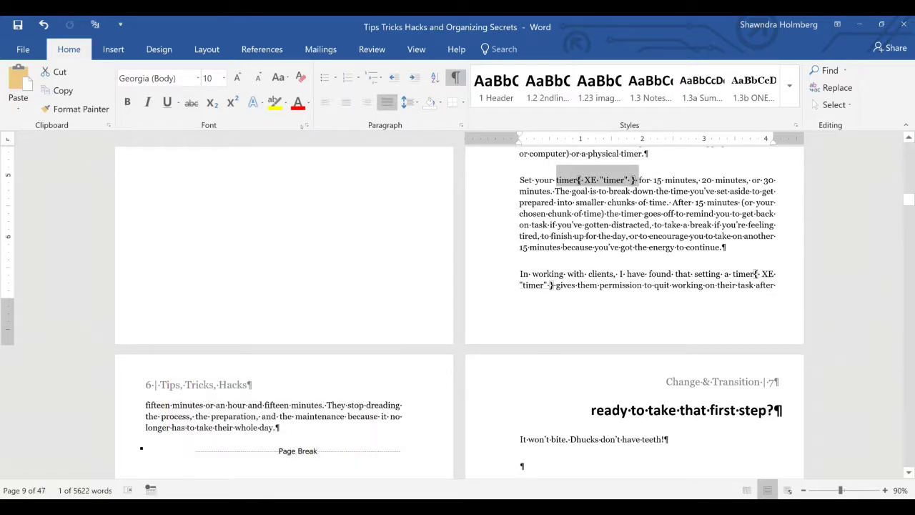
- Update the index field on page 38 to include the "timer" entries, and hide the formatting marks
{"action": "scroll", "coordinate": [894, 343], "scroll_direction": "down", "scroll_amount": 5}
{"action": "left_click_drag", "start_coordinate": [908, 204], "coordinate": [909, 426]}
{"action": "right_click", "coordinate": [262, 412]}
{"action": "left_click", "coordinate": [285, 327]}
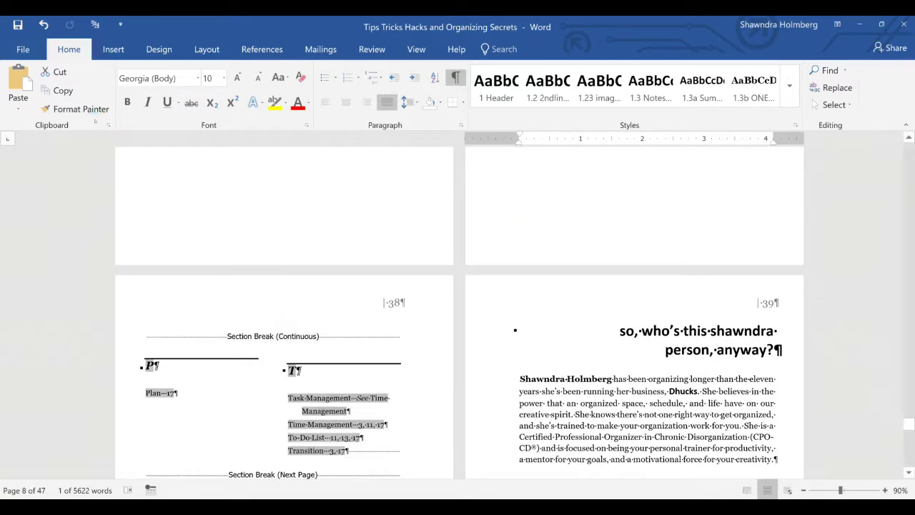
{"action": "left_click", "coordinate": [549, 402]}
{"action": "key", "text": "ctrl+shift+8"}
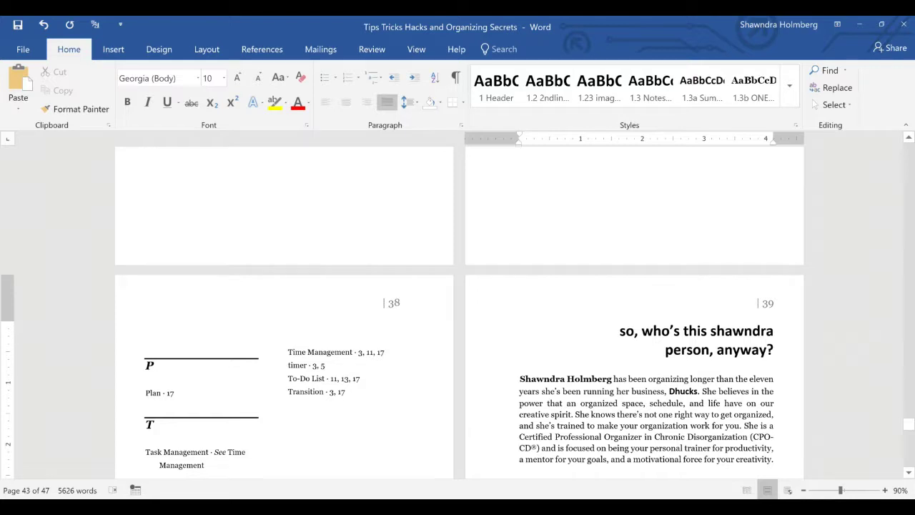
{"action": "scroll", "coordinate": [553, 338], "scroll_direction": "down", "scroll_amount": 2}
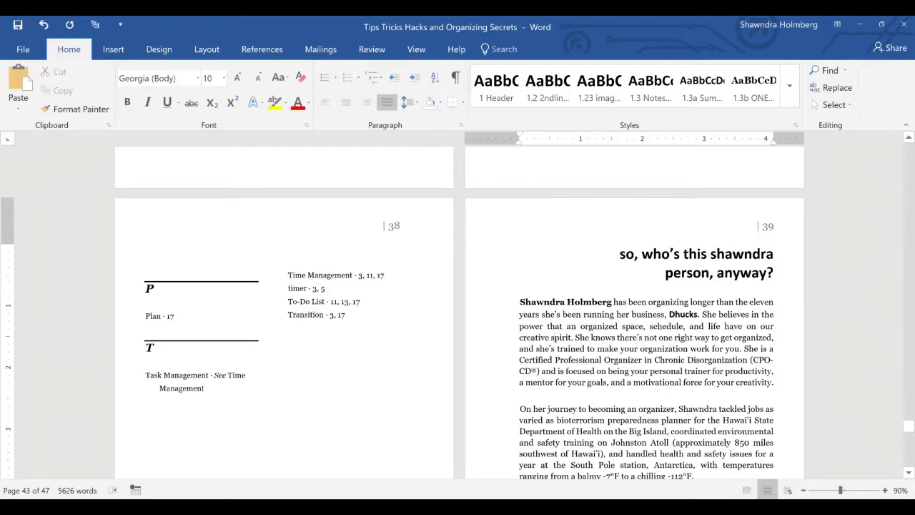
- Search the document for timer, and change the search term to "timer" including the quotation marks
{"action": "key", "text": "ctrl+f"}
{"action": "type", "text": "timer"}
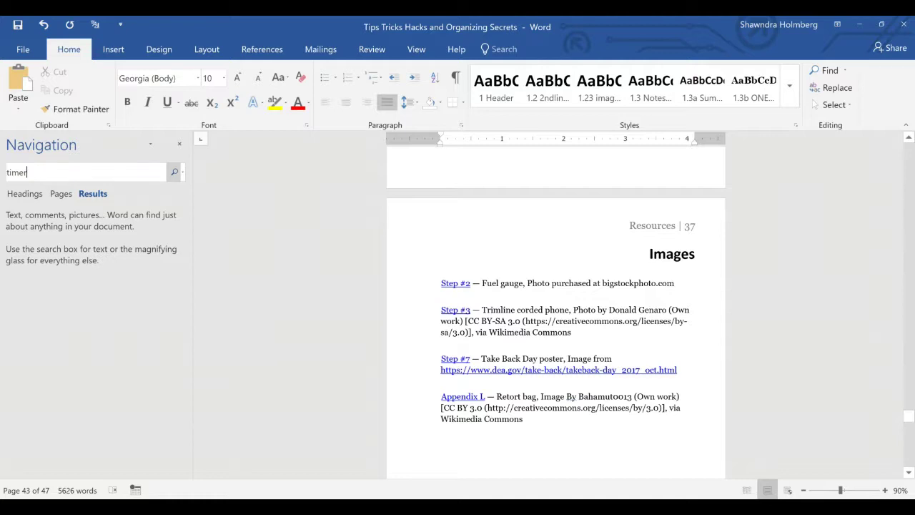
{"action": "key", "text": "BackSpace"}
{"action": "key", "text": "BackSpace"}
{"action": "key", "text": "BackSpace"}
{"action": "key", "text": "BackSpace"}
{"action": "key", "text": "BackSpace"}
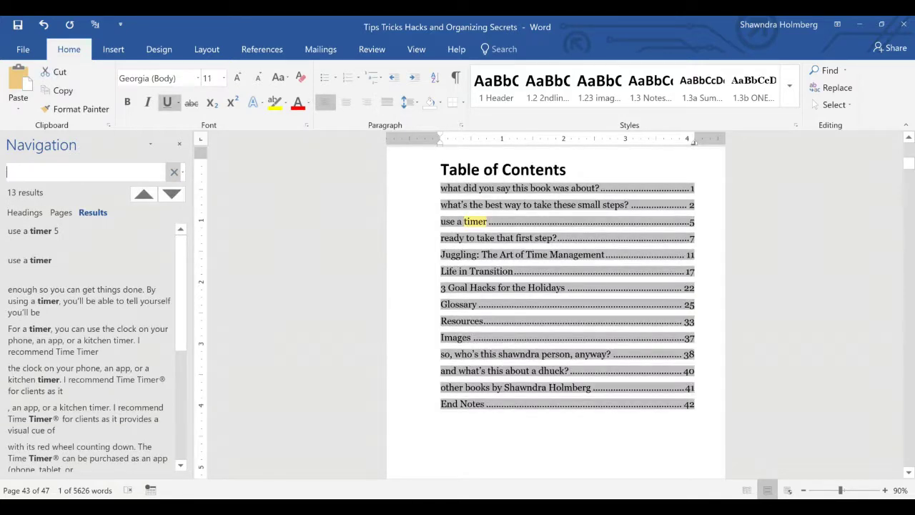
{"action": "type", "text": "\"timer\""}
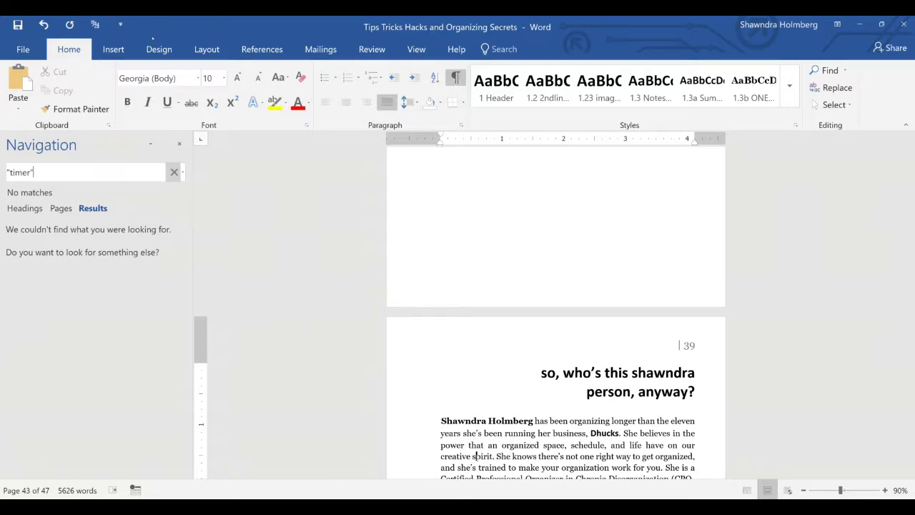
- Show the formatting marks, rerun the search for "timer" with quotation marks, and go to the result in the "use a timer" heading
{"action": "left_click", "coordinate": [456, 77]}
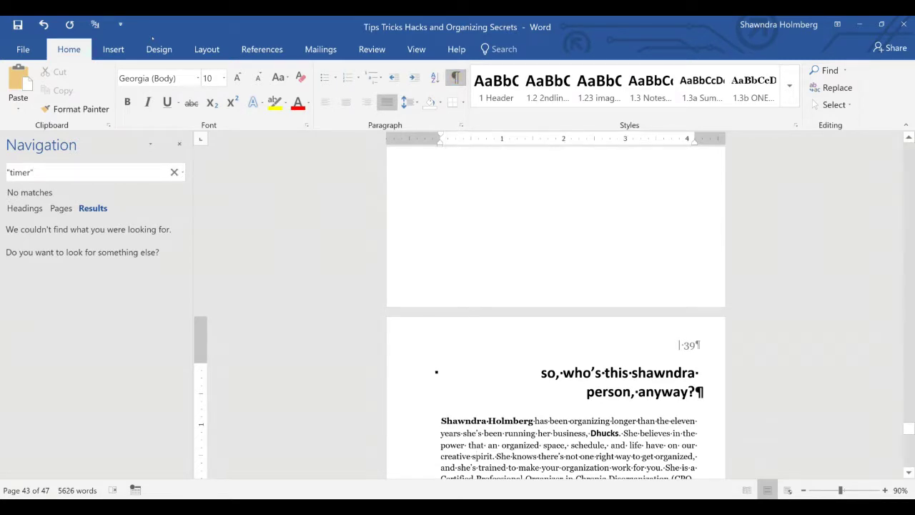
{"action": "left_click", "coordinate": [102, 172]}
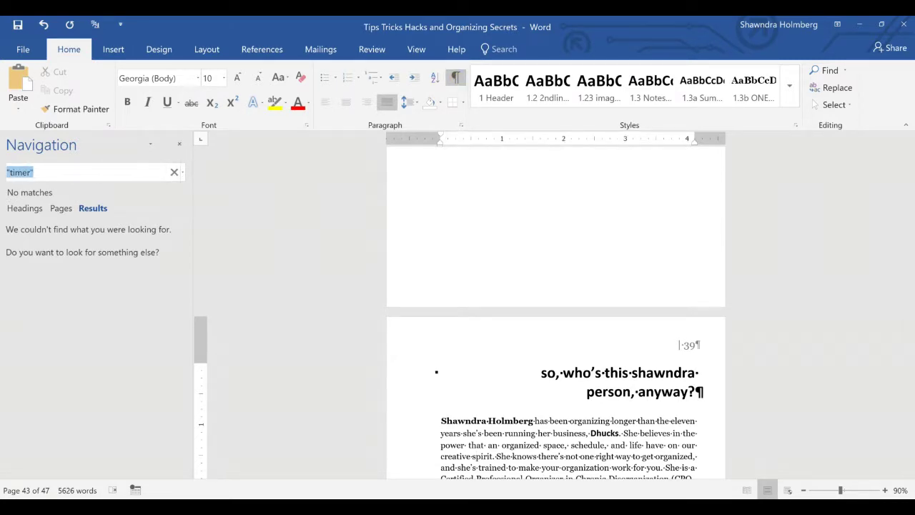
{"action": "left_click", "coordinate": [102, 174]}
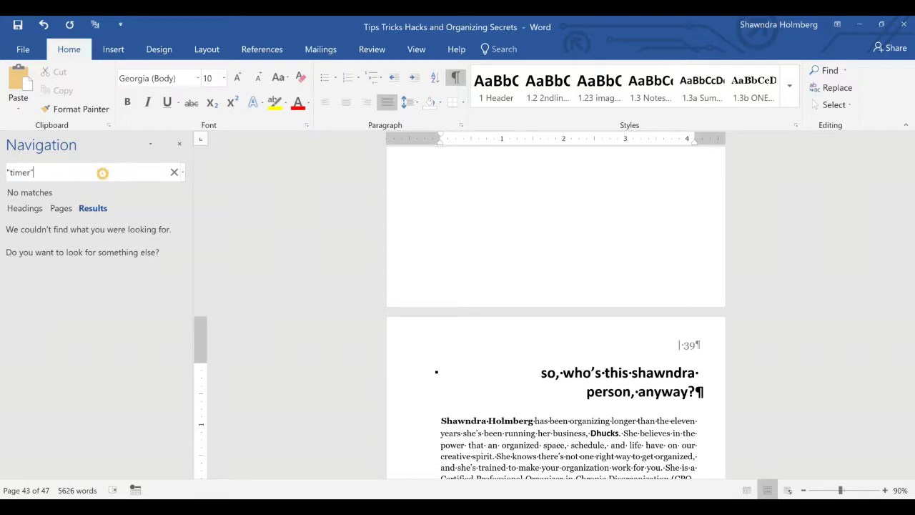
{"action": "key", "text": "BackSpace"}
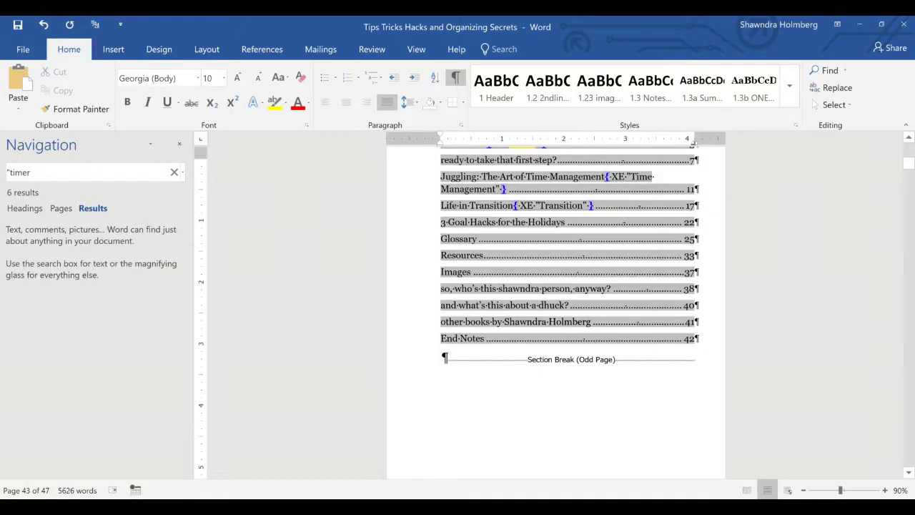
{"action": "type", "text": "\""}
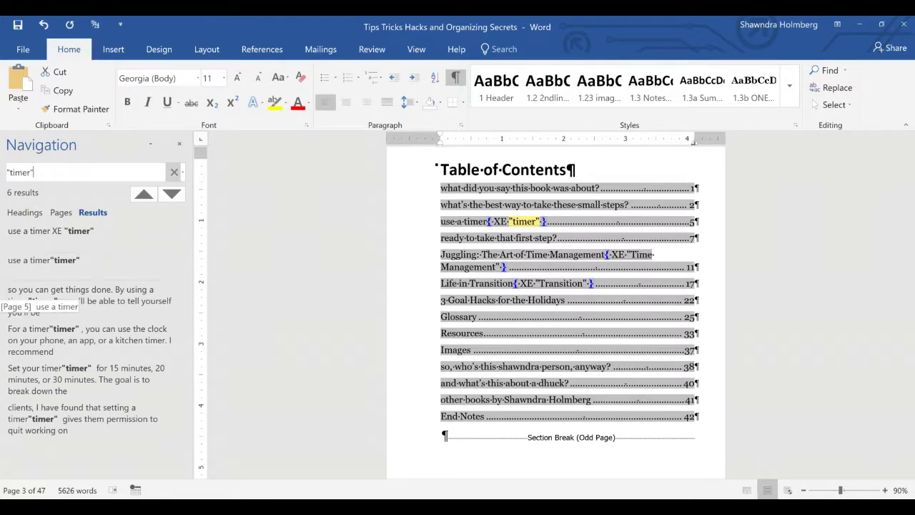
{"action": "left_click", "coordinate": [43, 269]}
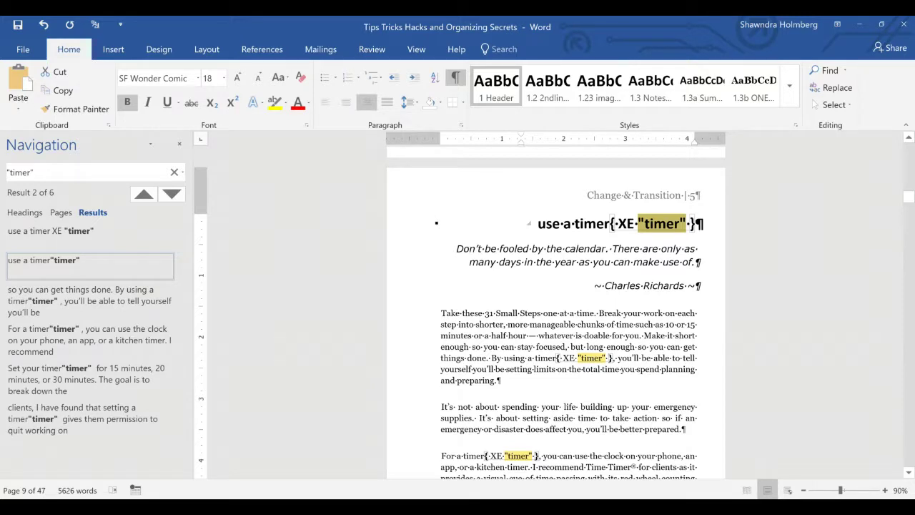
- Capitalize the index entry field in the first body paragraph under "use a timer" as "Timer" and hide the formatting marks
{"action": "left_click", "coordinate": [583, 358]}
{"action": "key", "text": "BackSpace"}
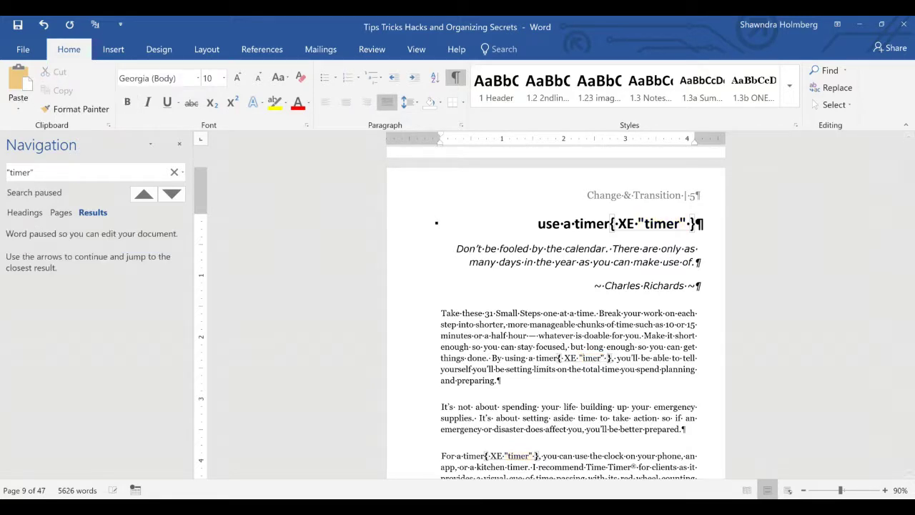
{"action": "type", "text": "T"}
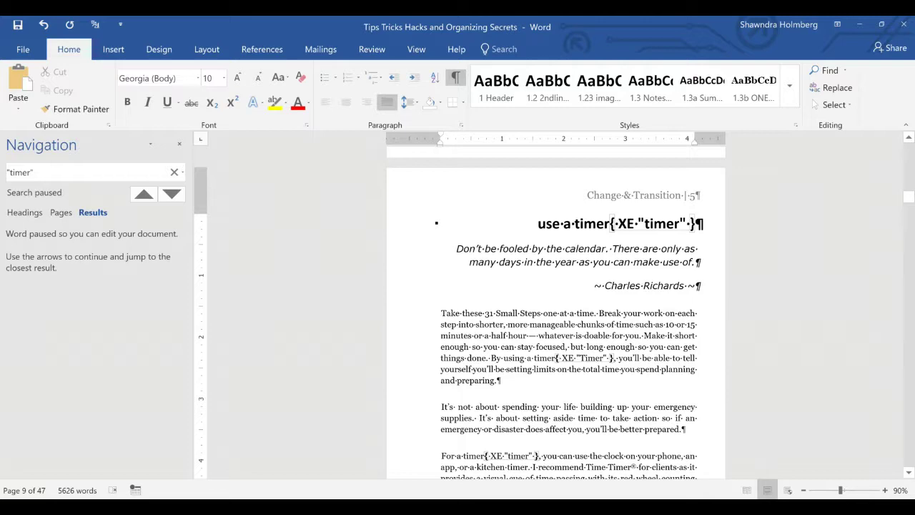
{"action": "left_click", "coordinate": [426, 337]}
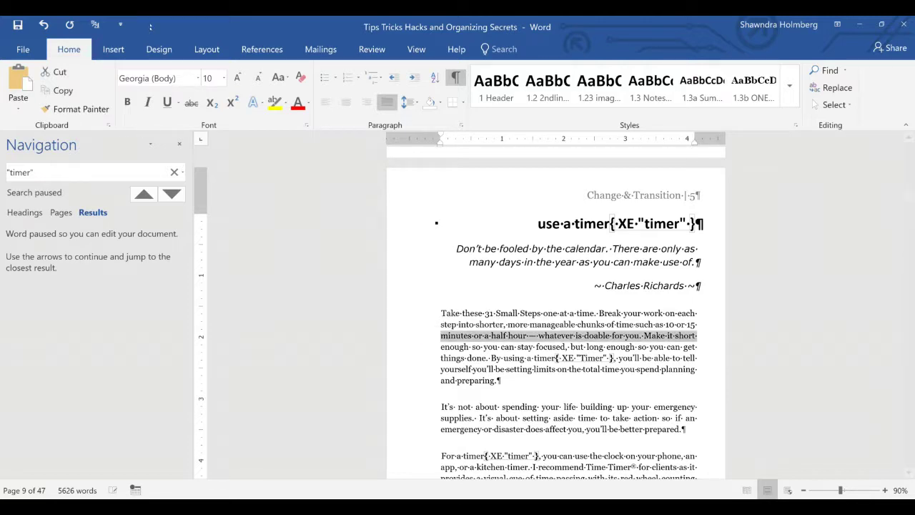
{"action": "key", "text": "ctrl+shift+8"}
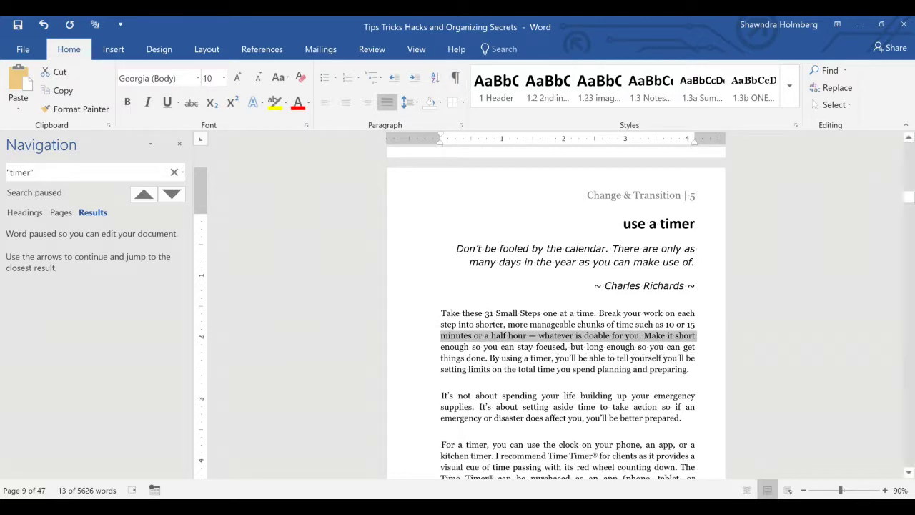
- Close the document search and update the index on page 38 with the edited "Timer" entry
{"action": "left_click_drag", "start_coordinate": [909, 196], "coordinate": [909, 422]}
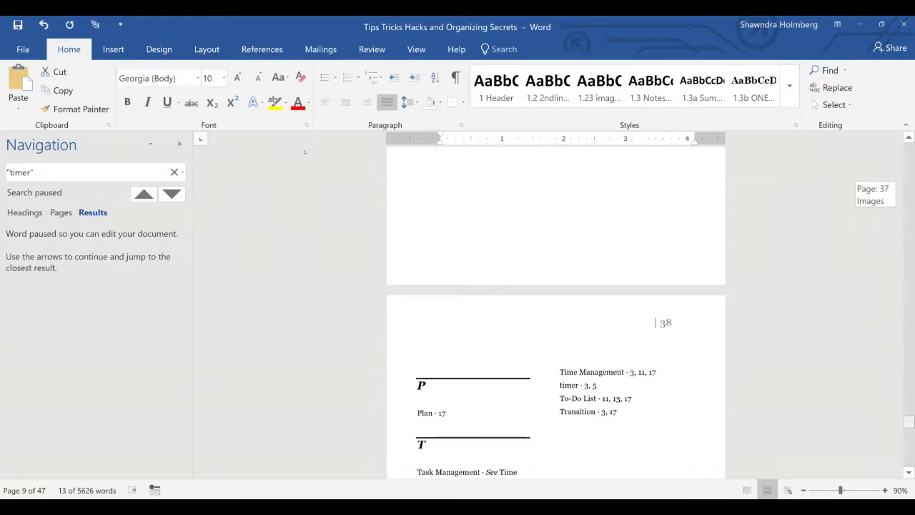
{"action": "left_click", "coordinate": [179, 143]}
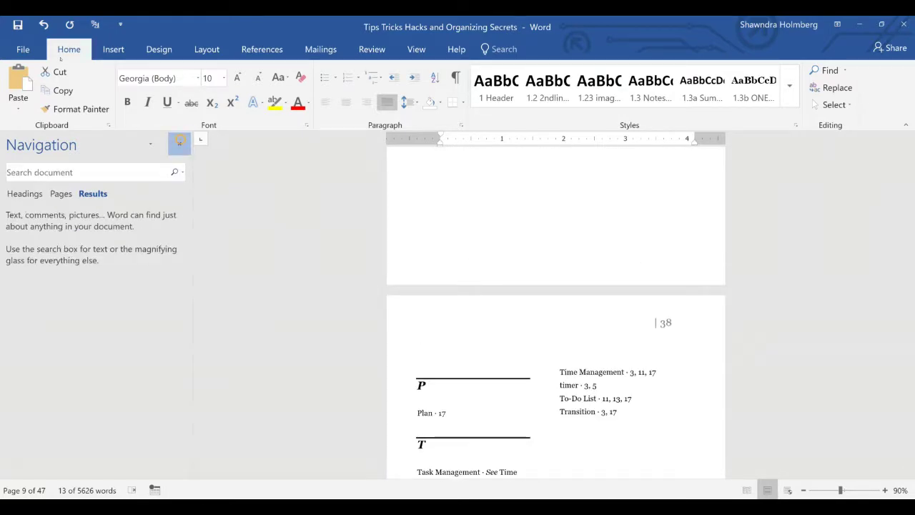
{"action": "left_click", "coordinate": [179, 143]}
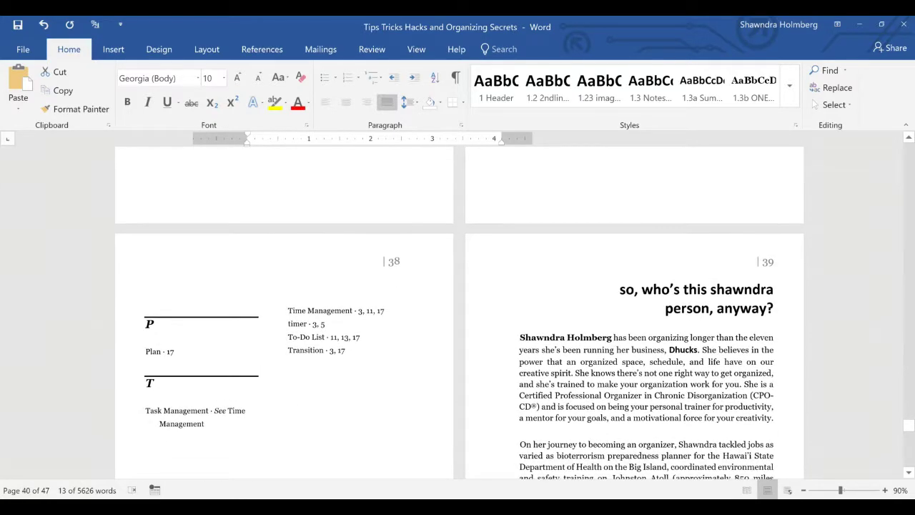
{"action": "right_click", "coordinate": [288, 319]}
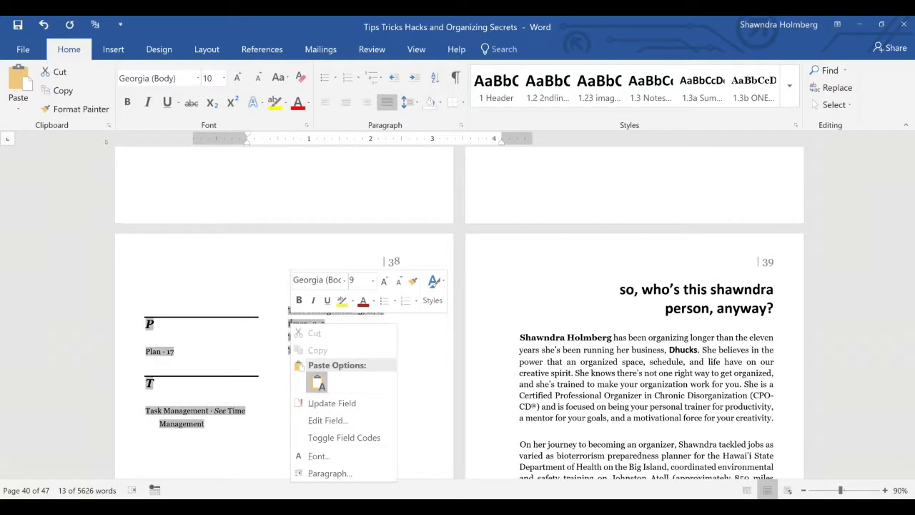
{"action": "left_click", "coordinate": [332, 402]}
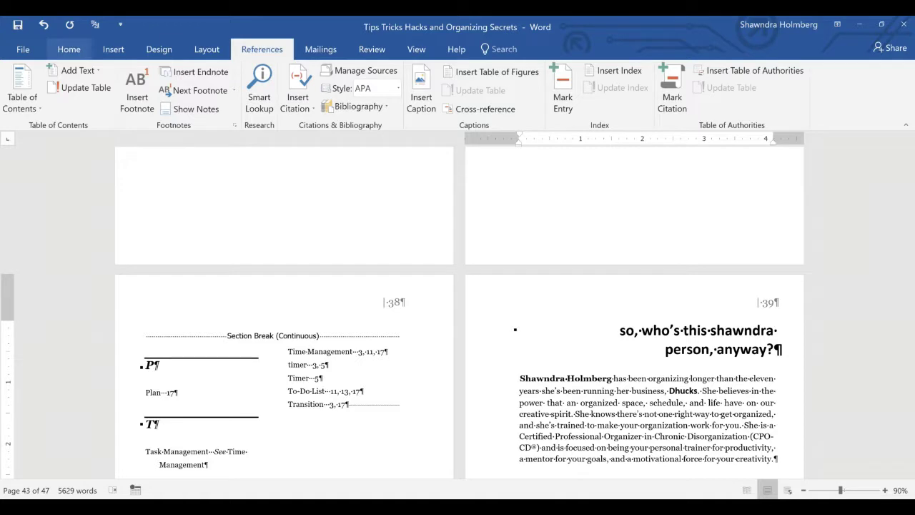
- Replace all occurrences of "timer" in quotation marks with "Timer" in quotation marks throughout the document, and close the replace dialog
{"action": "left_click", "coordinate": [61, 48]}
{"action": "left_click", "coordinate": [833, 87]}
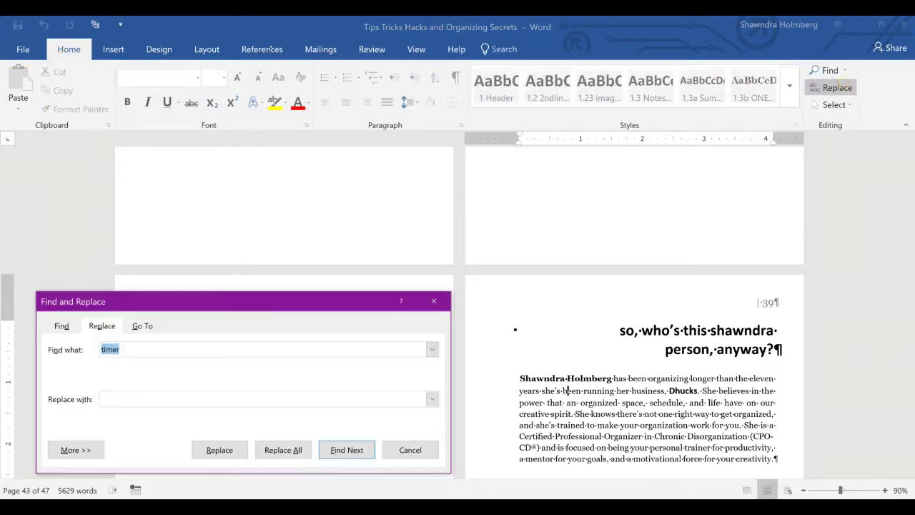
{"action": "type", "text": "\""}
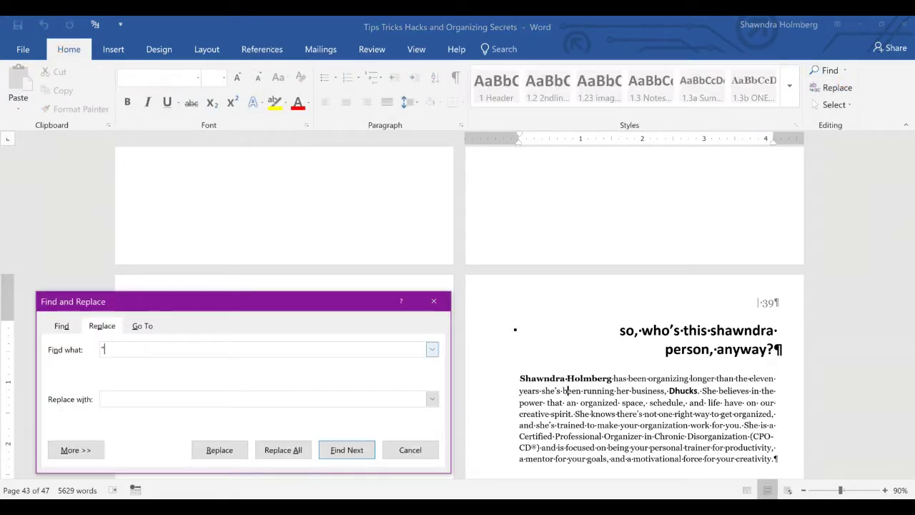
{"action": "type", "text": "timer\""}
{"action": "key", "text": "Tab"}
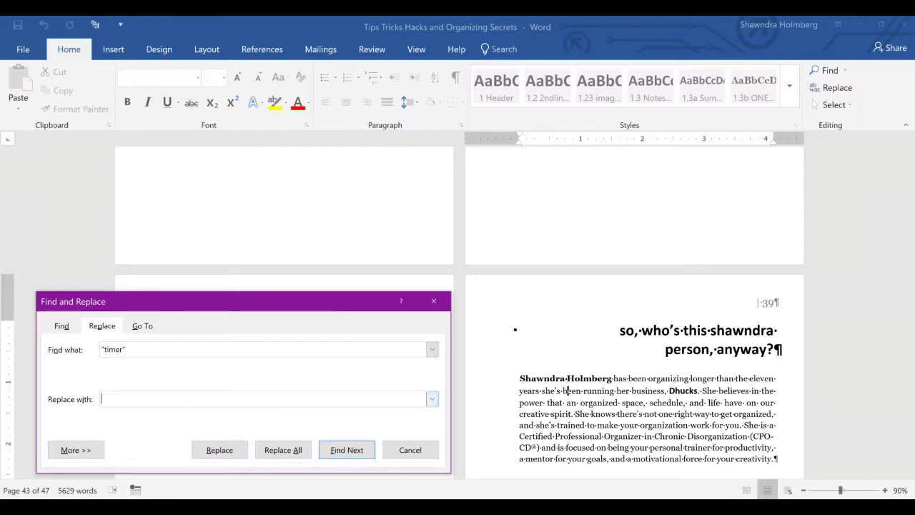
{"action": "type", "text": "\"Timer\""}
{"action": "left_click", "coordinate": [283, 450]}
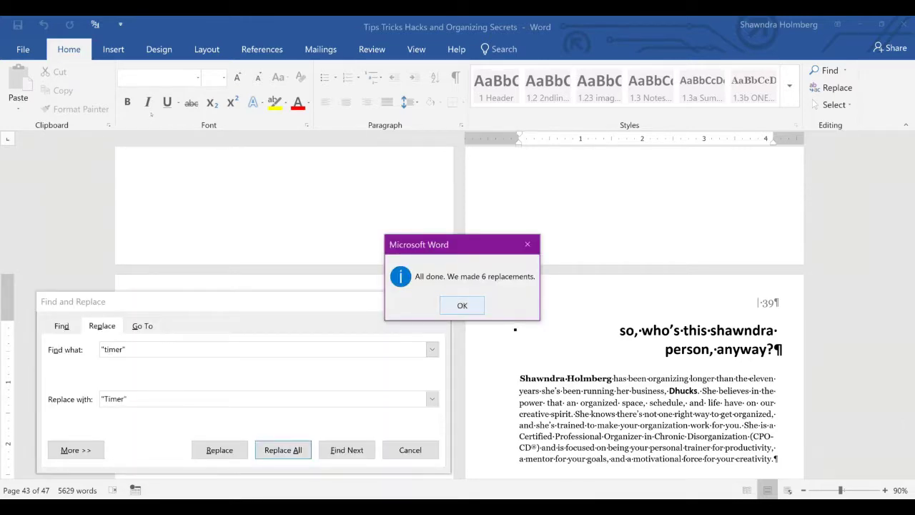
{"action": "left_click", "coordinate": [454, 306]}
{"action": "left_click", "coordinate": [434, 301]}
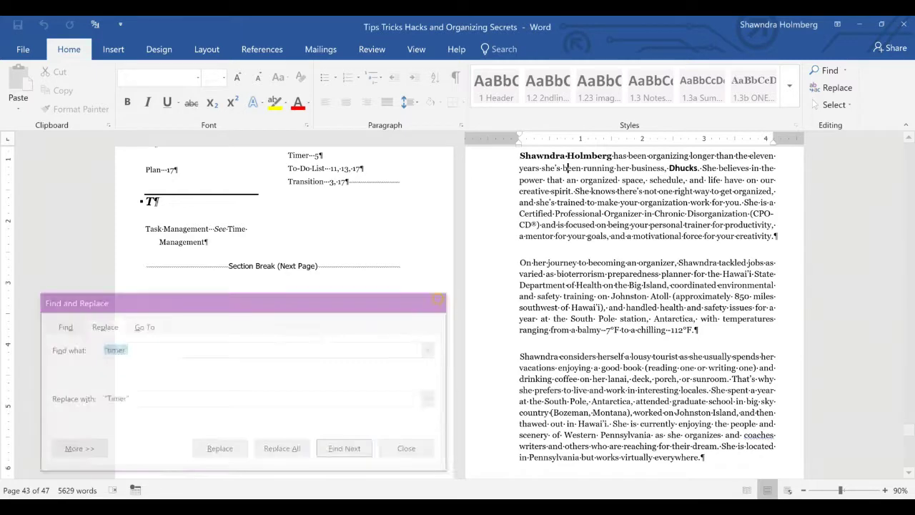
- Update the page 38 index again to merge the replaced "Timer" entries, deselect it, and hide the formatting marks
{"action": "scroll", "coordinate": [316, 278], "scroll_direction": "up", "scroll_amount": 3}
{"action": "right_click", "coordinate": [316, 277]}
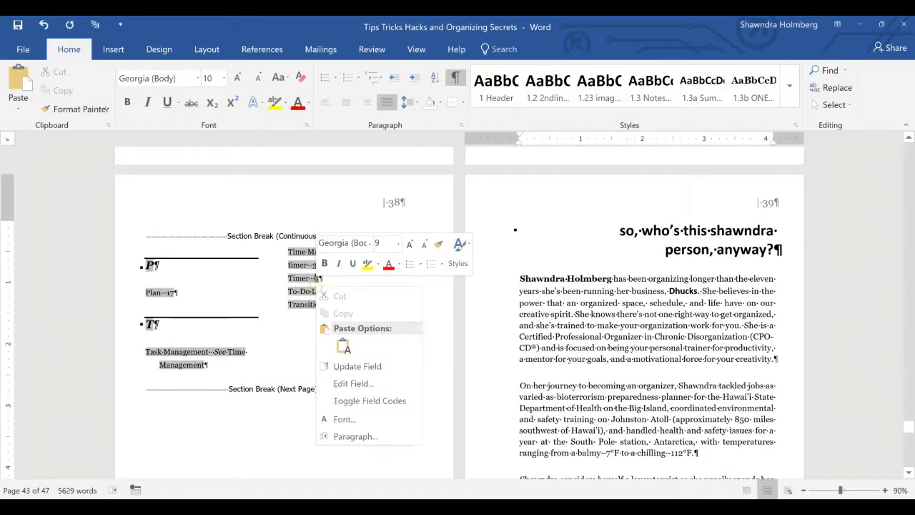
{"action": "left_click", "coordinate": [358, 366]}
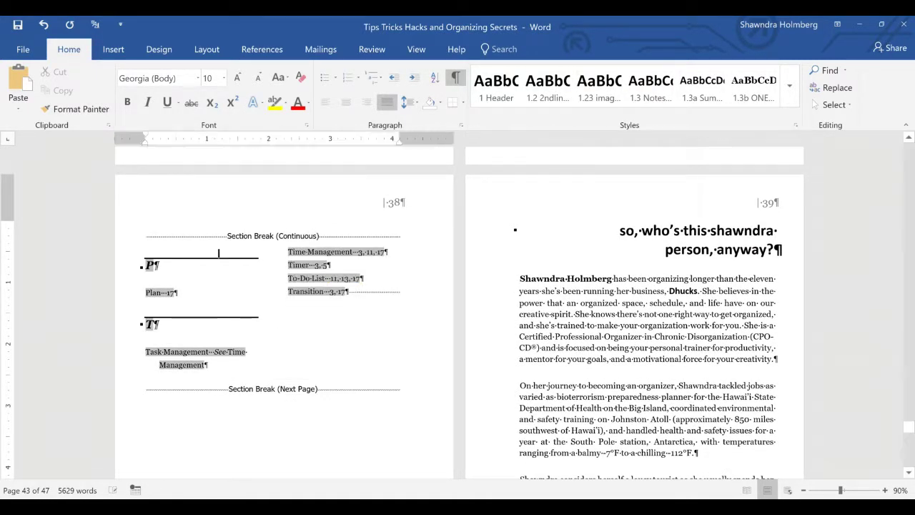
{"action": "left_click", "coordinate": [504, 303]}
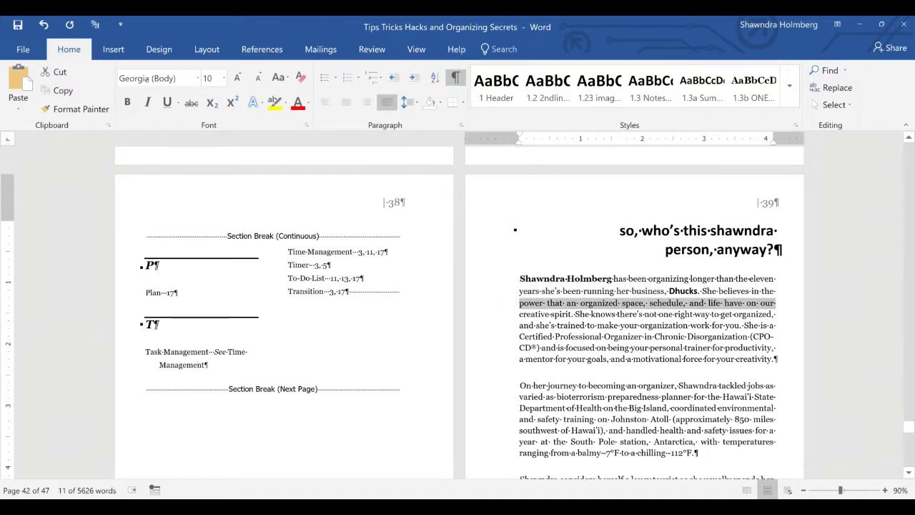
{"action": "key", "text": "ctrl+shift+8"}
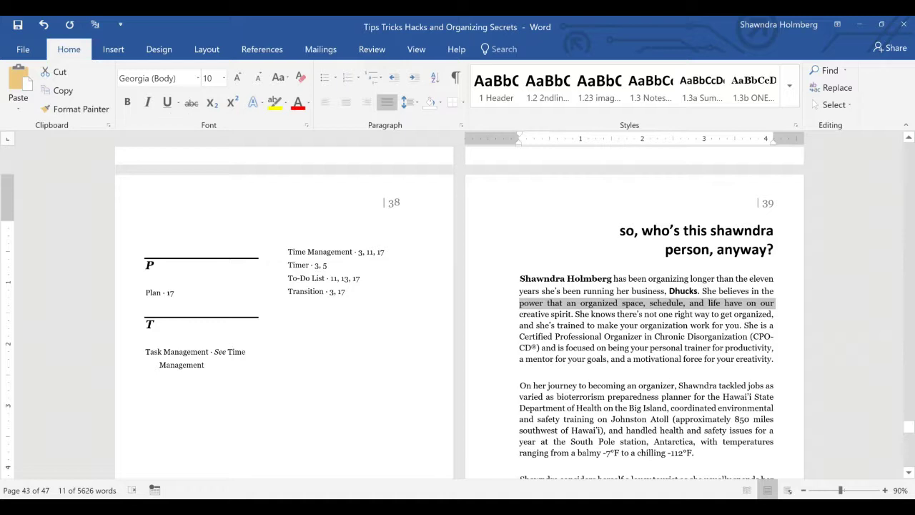
- Change the page 38 index to the Classic format and replace the existing index with it
{"action": "left_click", "coordinate": [350, 292]}
{"action": "left_click", "coordinate": [251, 366]}
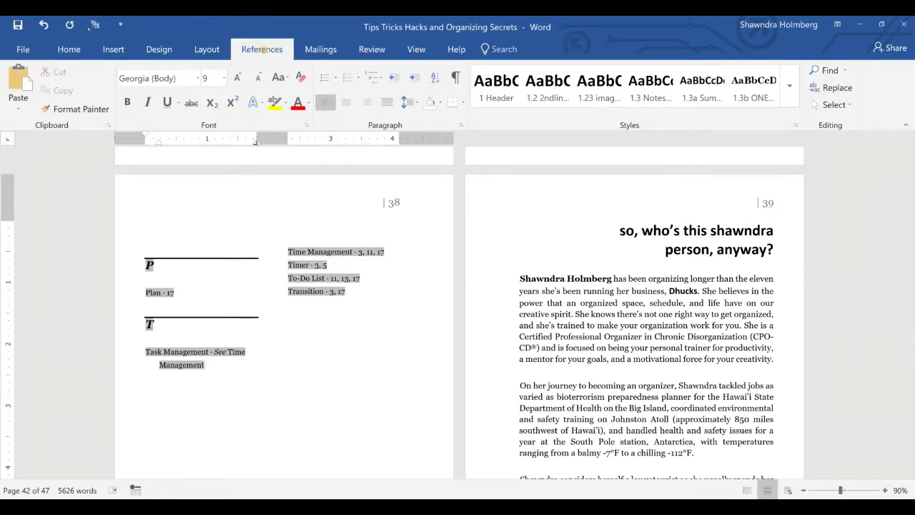
{"action": "left_click", "coordinate": [261, 49]}
{"action": "left_click", "coordinate": [620, 70]}
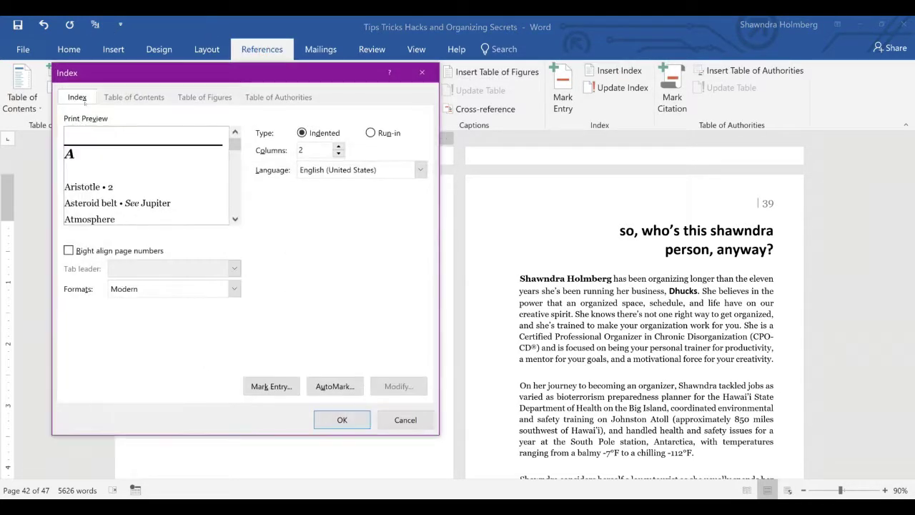
{"action": "left_click", "coordinate": [234, 288]}
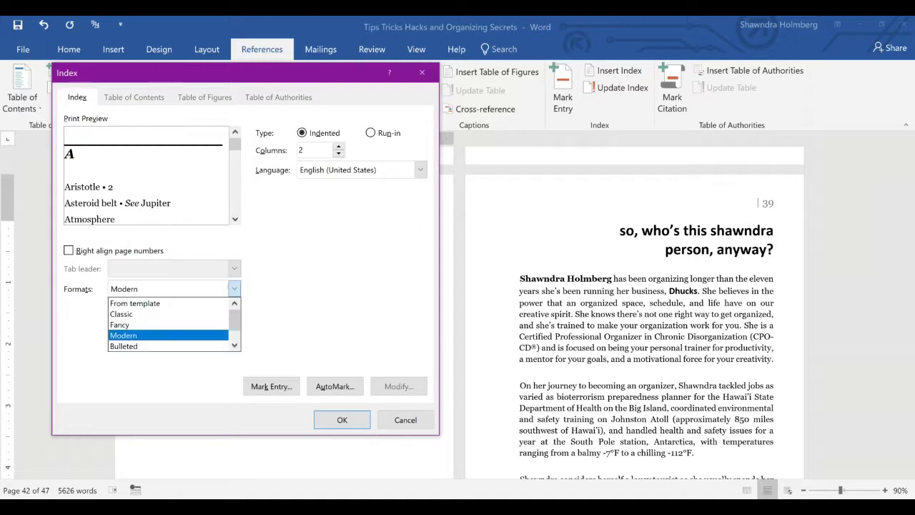
{"action": "left_click", "coordinate": [177, 313]}
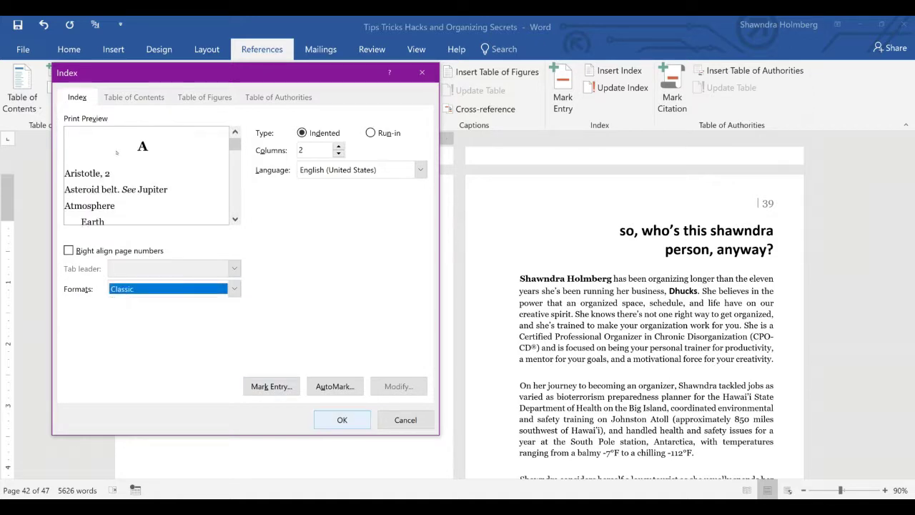
{"action": "left_click", "coordinate": [343, 419]}
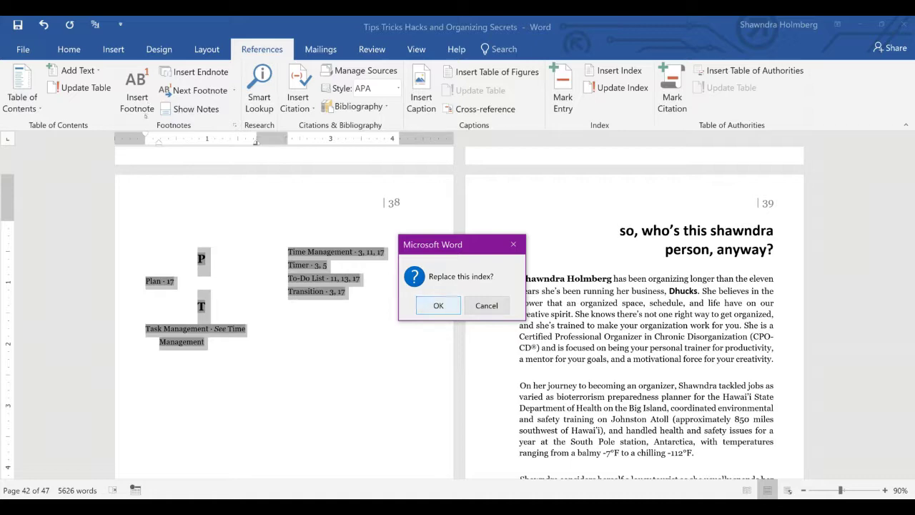
{"action": "key", "text": "Return"}
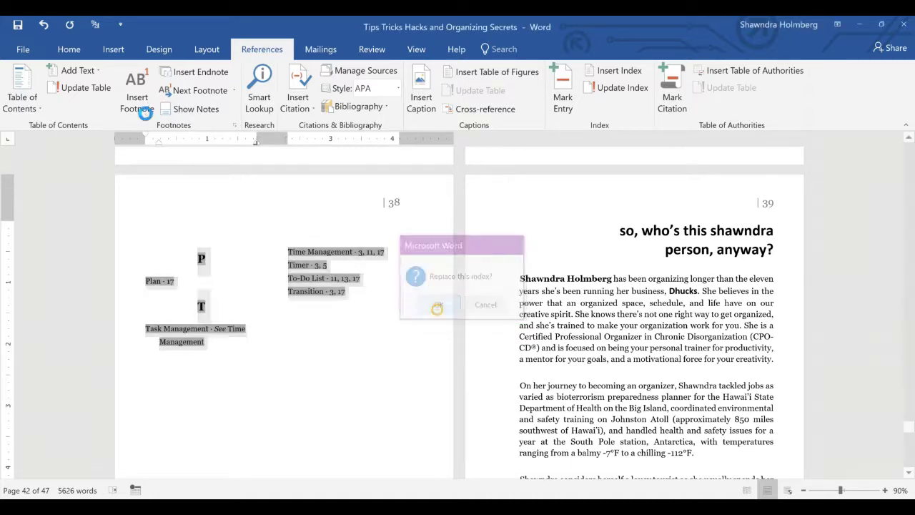
- Insert a Next Page section break after the last Images credit, "via Wikimedia Commons", so the index starts on its own page
{"action": "scroll", "coordinate": [459, 312], "scroll_direction": "up", "scroll_amount": 5}
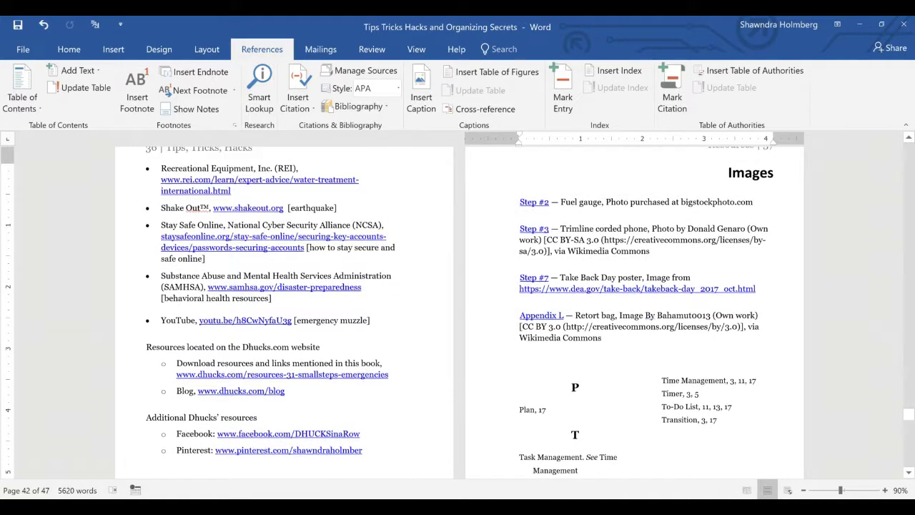
{"action": "left_click", "coordinate": [690, 345]}
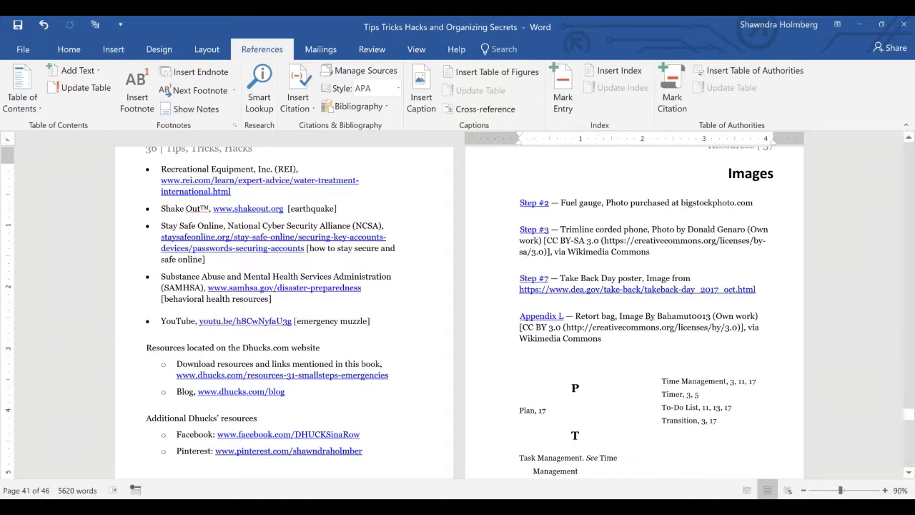
{"action": "scroll", "coordinate": [458, 311], "scroll_direction": "down", "scroll_amount": 3}
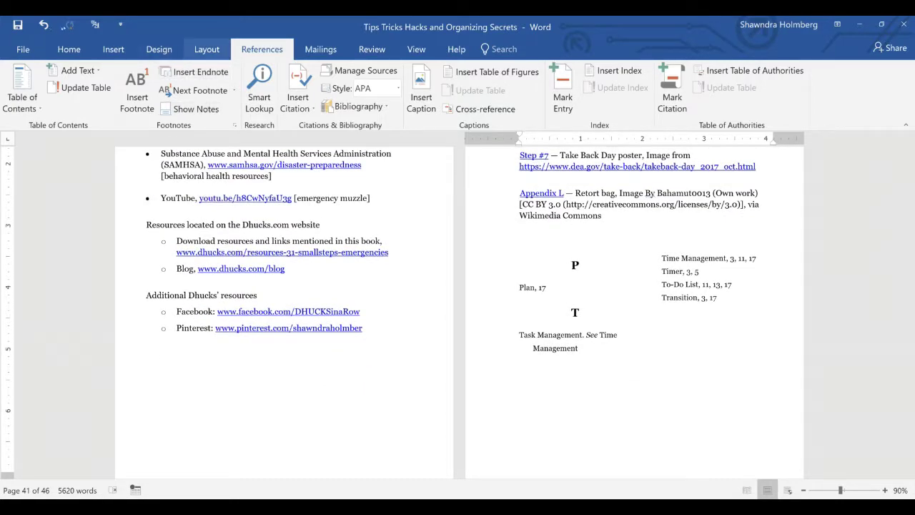
{"action": "left_click", "coordinate": [207, 48]}
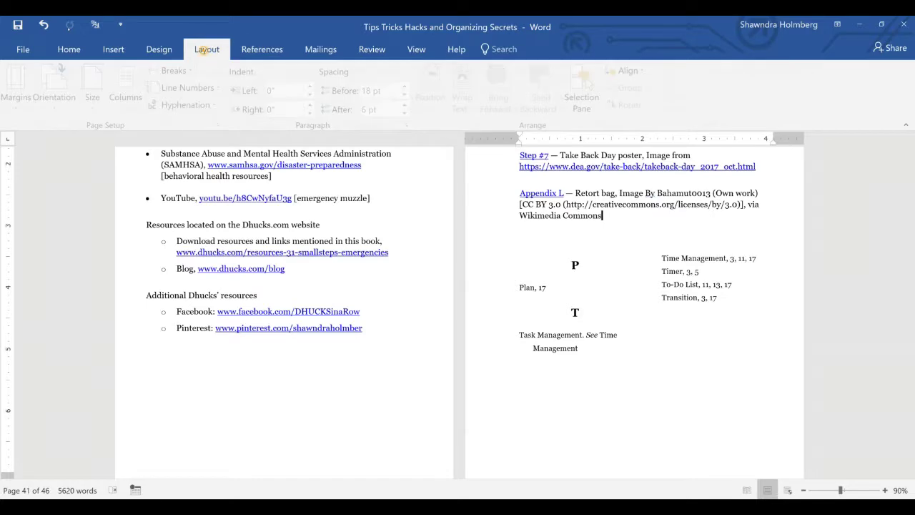
{"action": "left_click", "coordinate": [171, 71]}
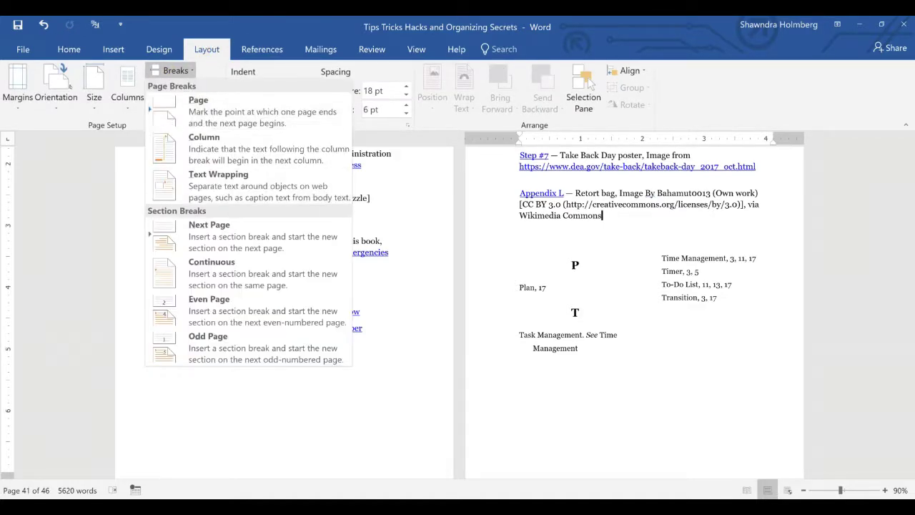
{"action": "left_click", "coordinate": [208, 236]}
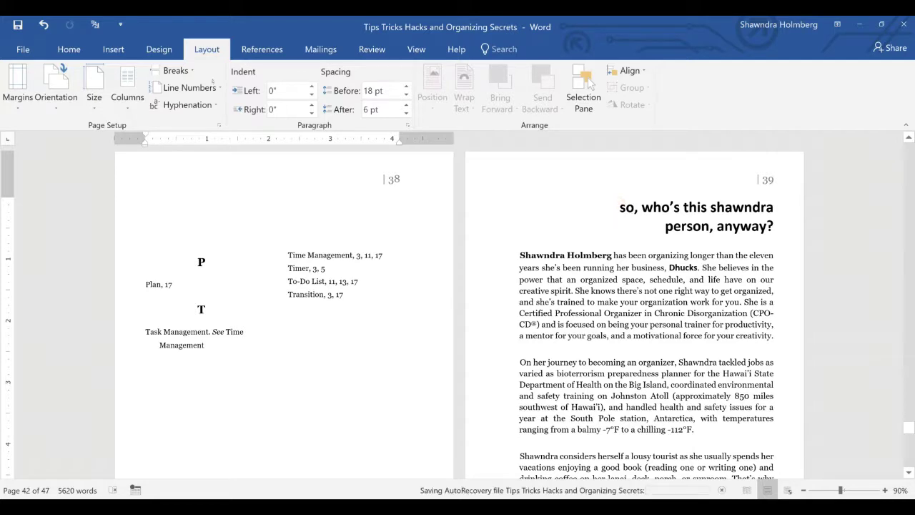
- Add the title "Keyword Index" above the index on page 38 and apply the 1 Header style to it
{"action": "type", "text": "Keywor"}
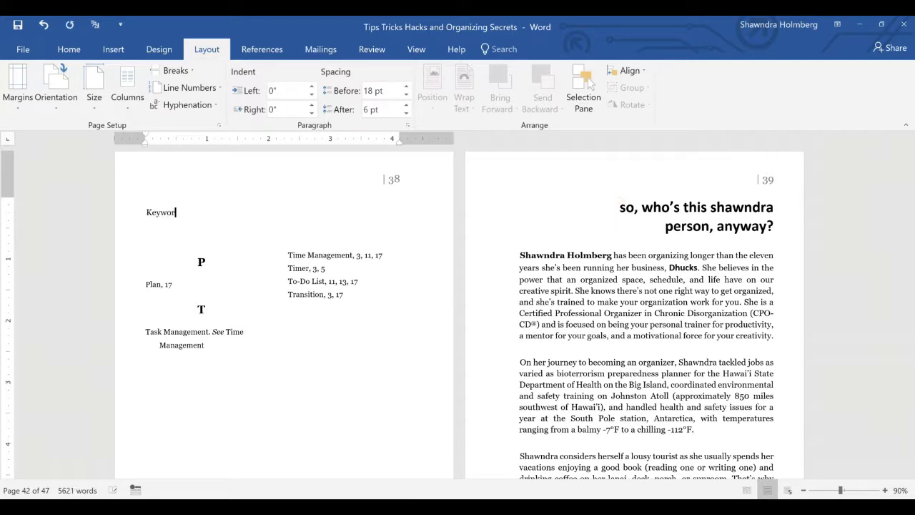
{"action": "type", "text": "d Index"}
{"action": "left_click", "coordinate": [70, 47]}
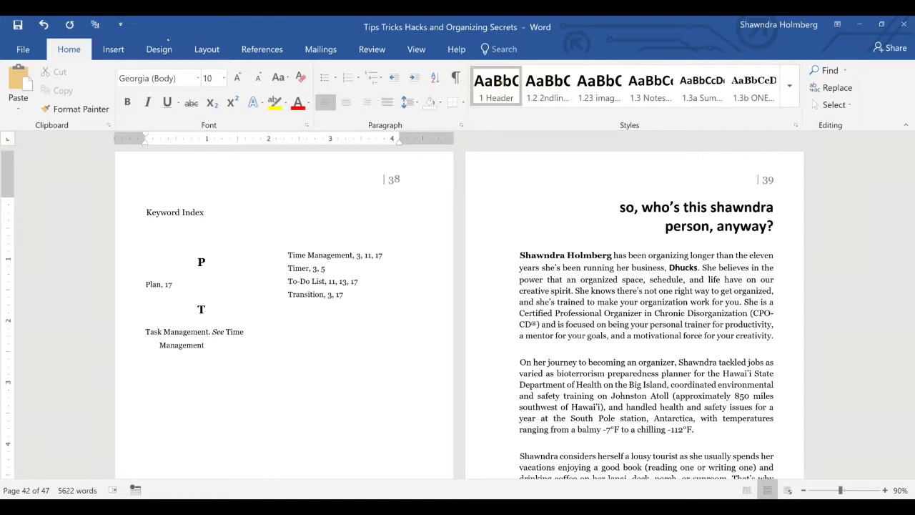
{"action": "left_click", "coordinate": [497, 86]}
{"action": "left_click", "coordinate": [245, 328]}
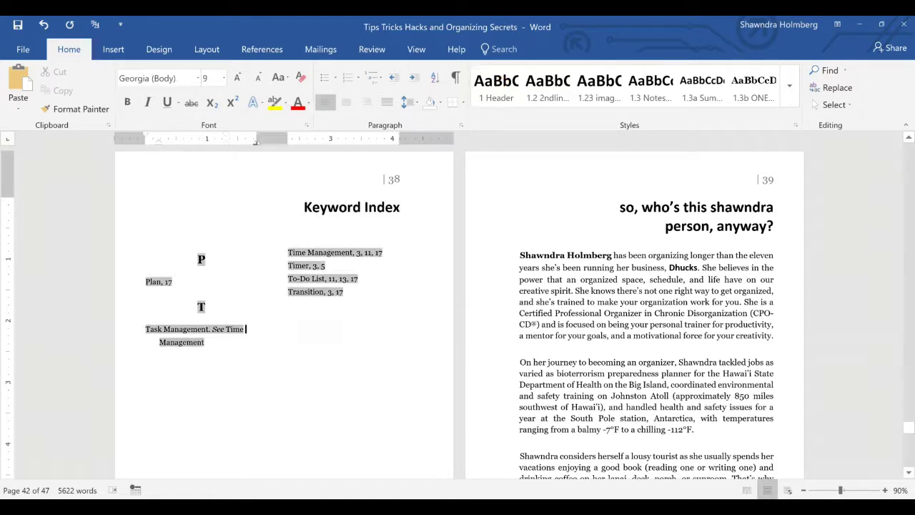
{"action": "left_click", "coordinate": [354, 252]}
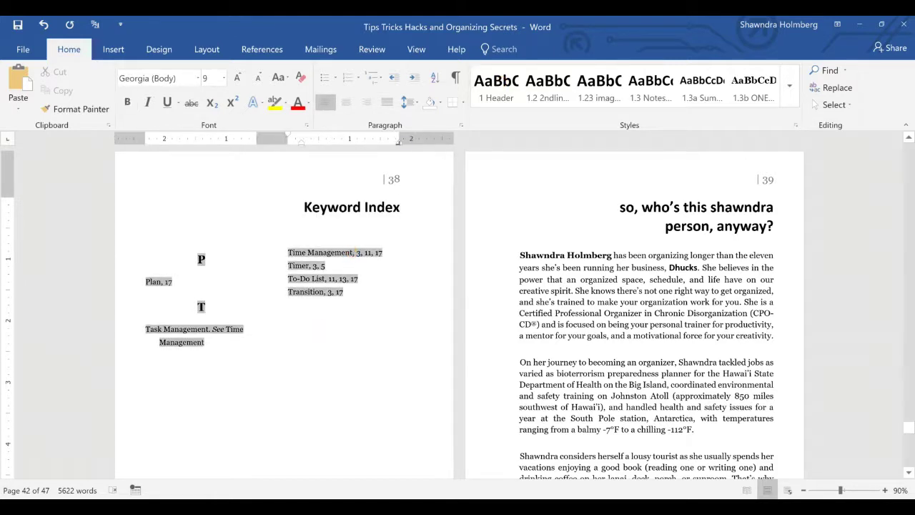